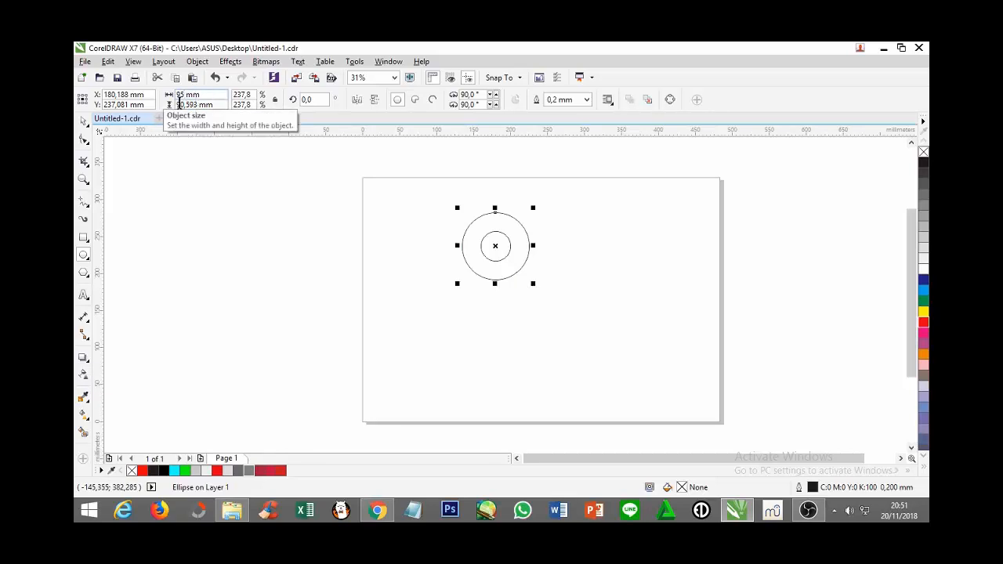
Set the size of the circle around the small inner circle to 95 × 95 mm
drag(179, 103, 183, 104)
text(5)
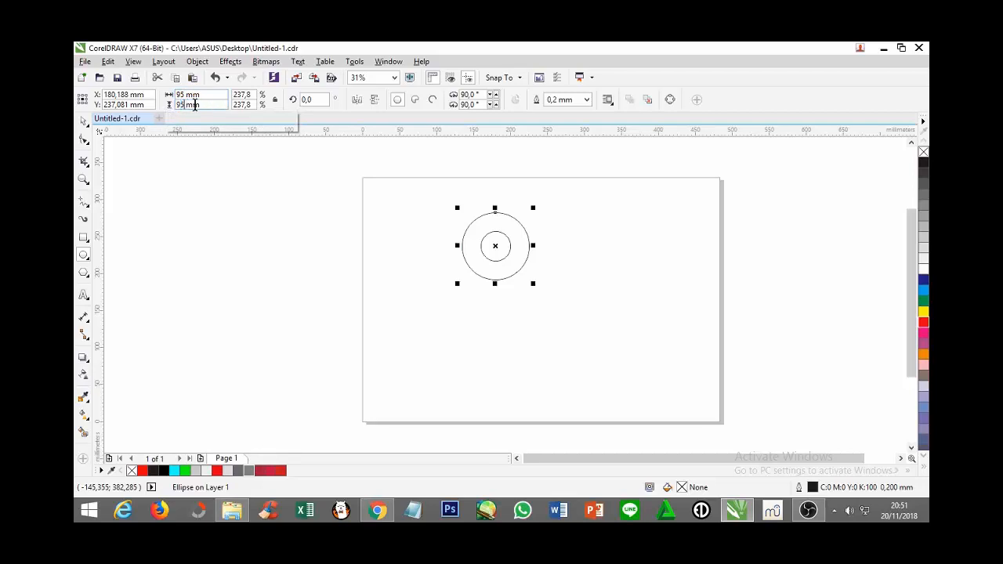
key(Return)
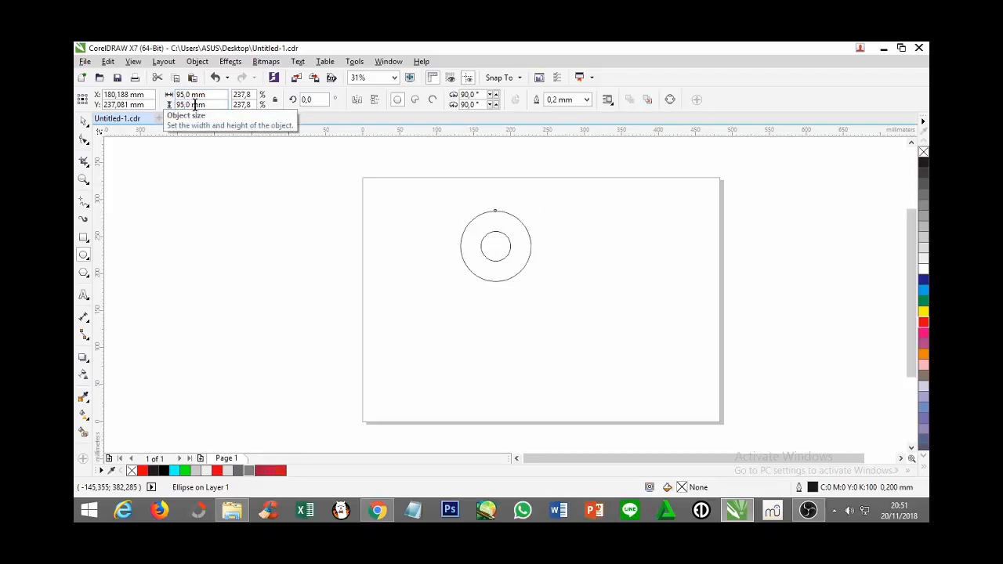
Create a larger concentric copy of the 95 mm circle and set its size to 170 × 170 mm
drag(534, 286, 561, 314)
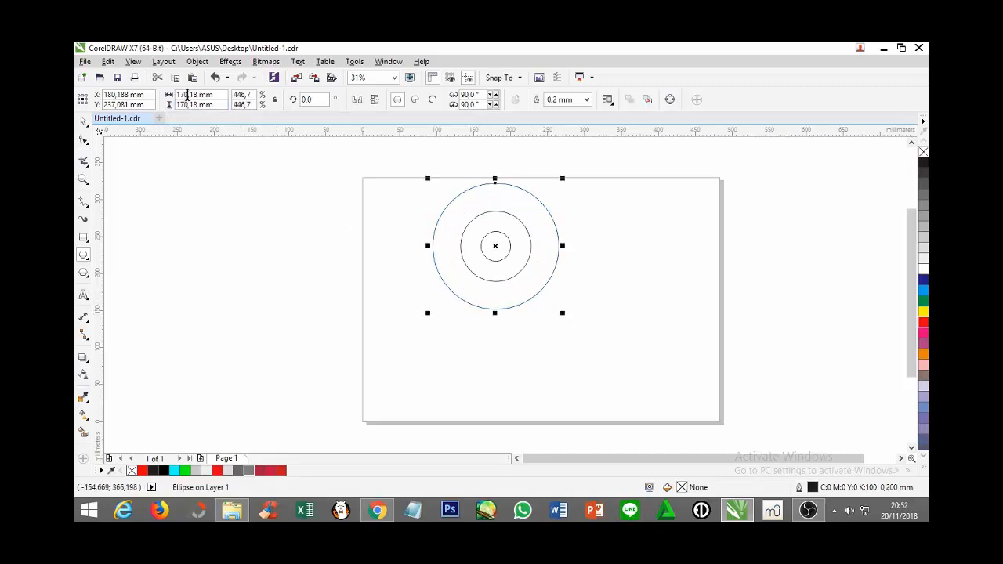
drag(187, 94, 195, 94)
key(BackSpace)
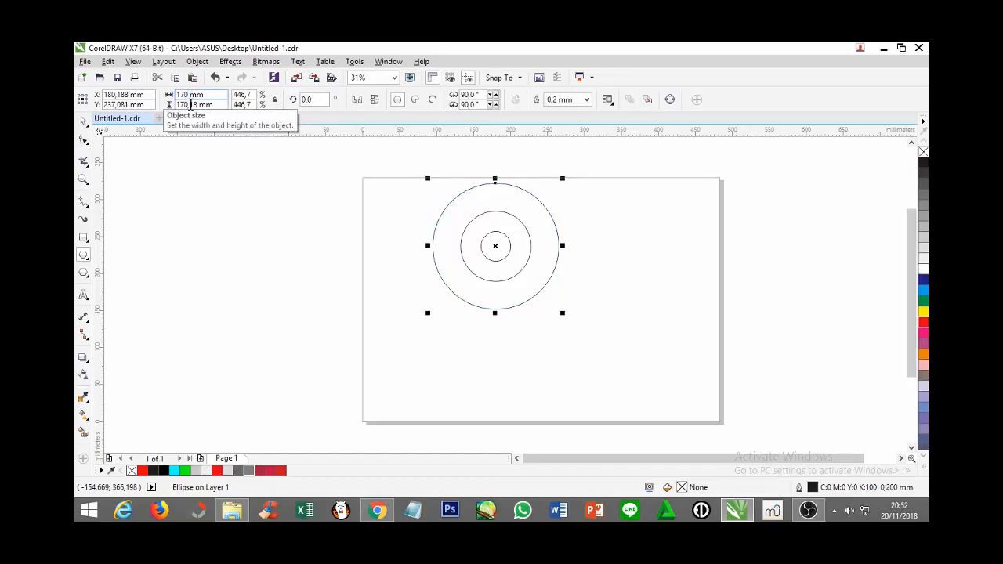
drag(188, 104, 195, 106)
key(BackSpace)
key(Return)
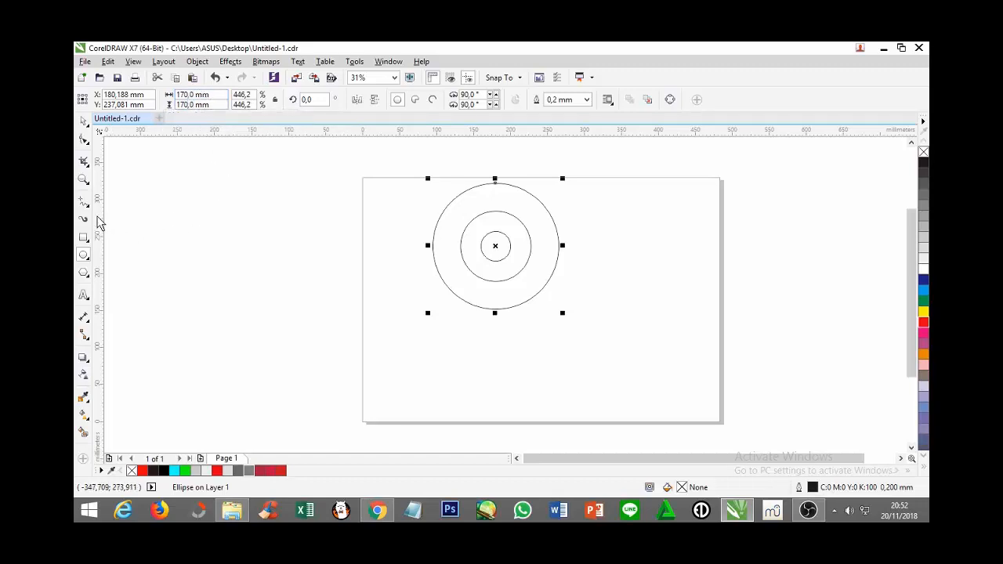
Place a vertical and a horizontal guideline through the common centre of the three circles
click(84, 123)
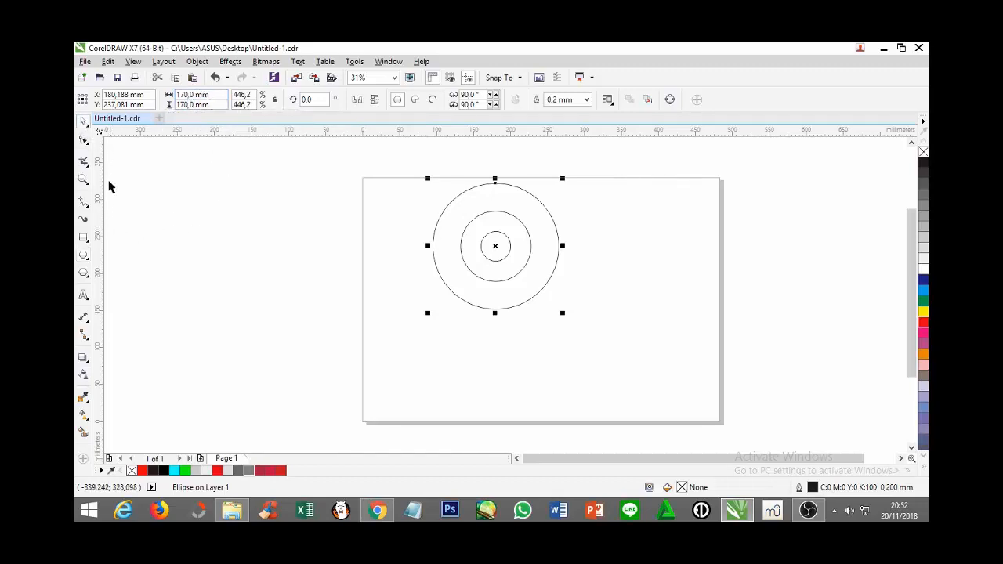
click(495, 246)
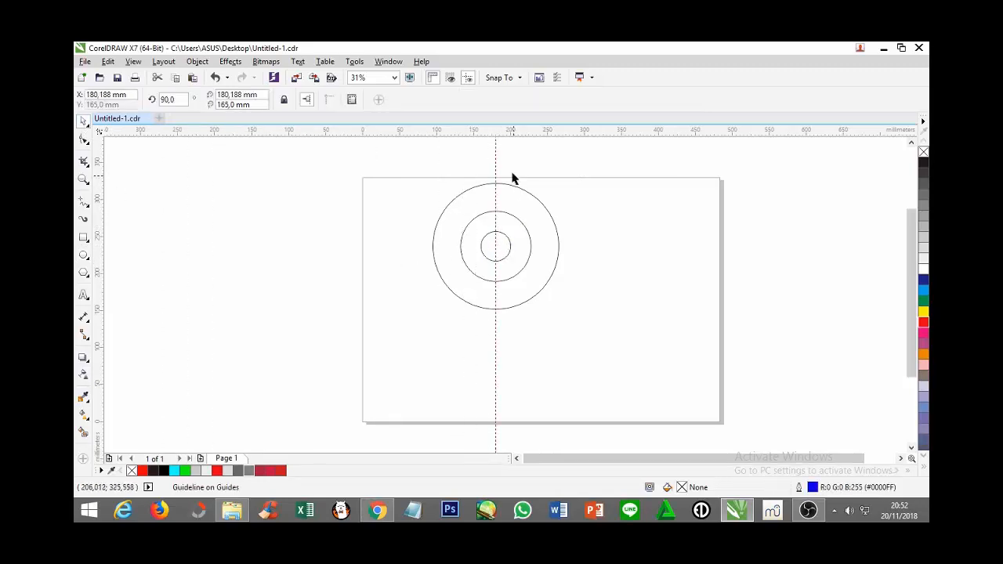
drag(495, 132, 495, 246)
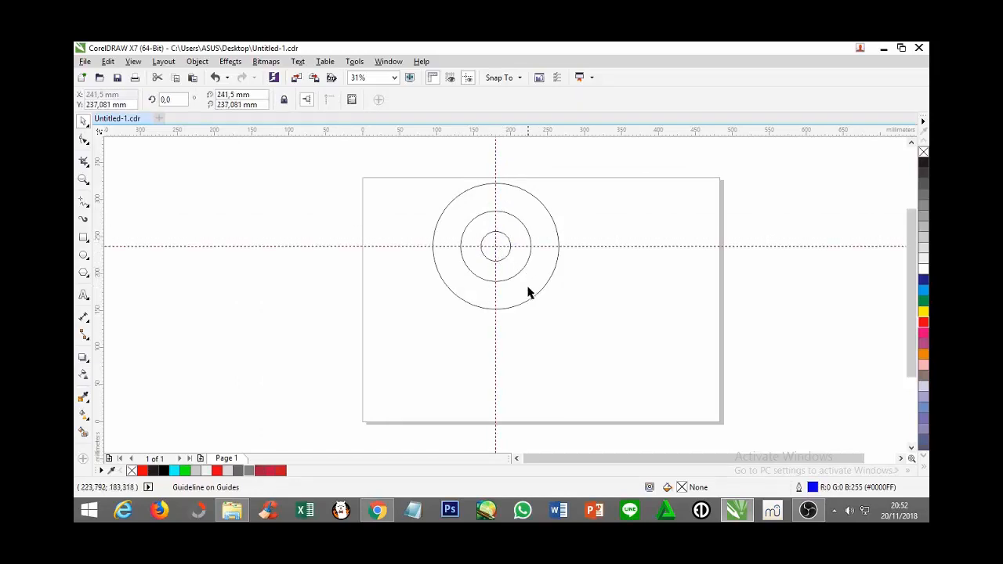
Add another guideline, rotate it to 45°, and move it onto the circles' centre
drag(98, 225, 332, 237)
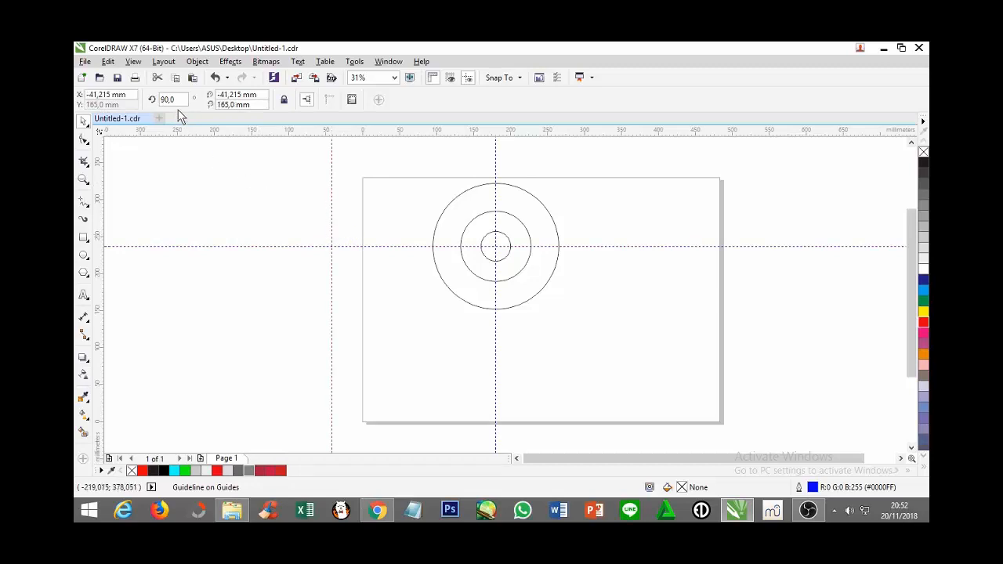
drag(174, 98, 160, 99)
text(45)
key(Return)
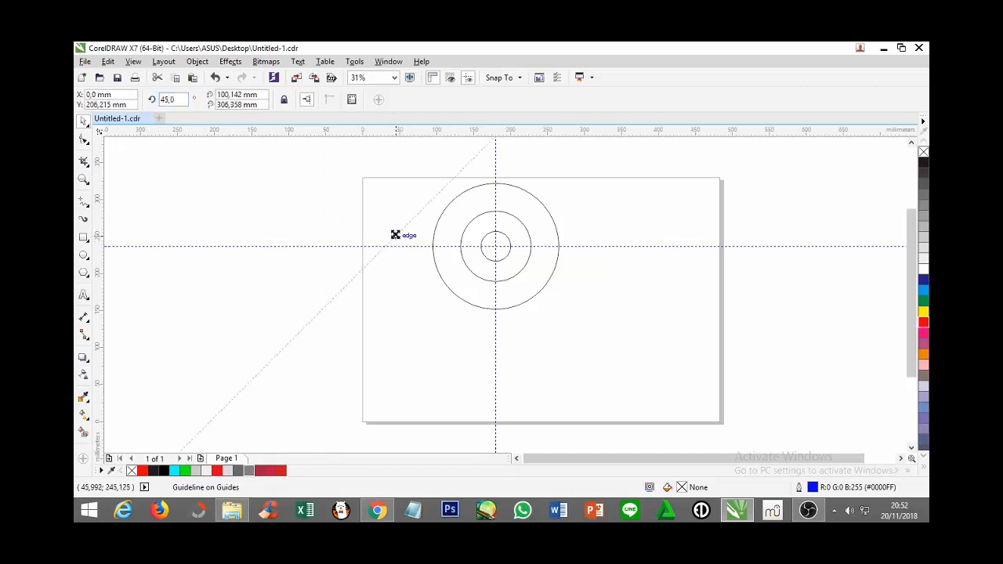
drag(394, 232, 495, 248)
Add a guideline rotated to -45° and move it through the circles' centre
drag(99, 217, 346, 222)
double_click(164, 99)
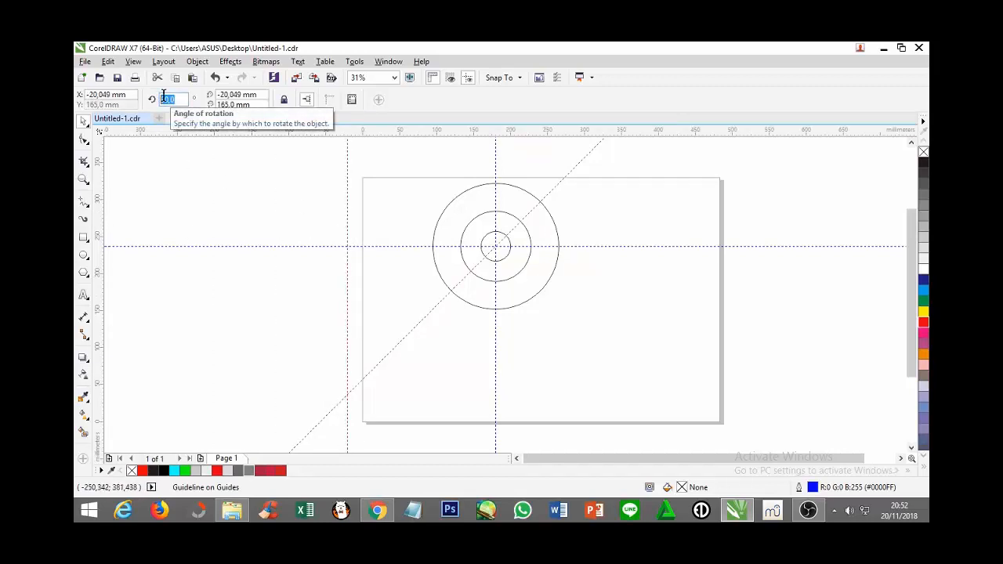
text(-45)
key(Return)
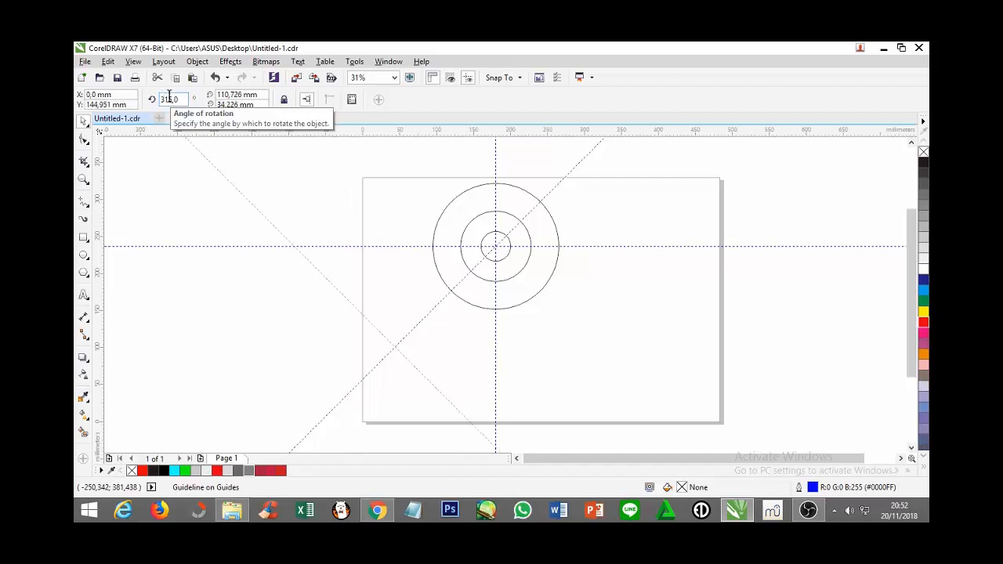
drag(342, 295, 497, 247)
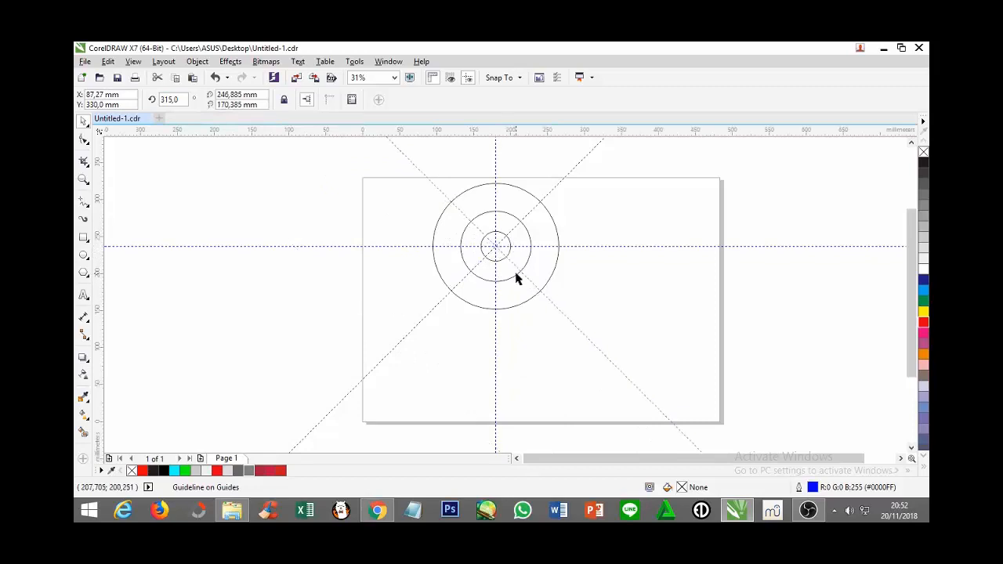
Open the 170 mm circle into an arc running from its top point to the upper-left diagonal guideline, from 90° to 135°
click(438, 225)
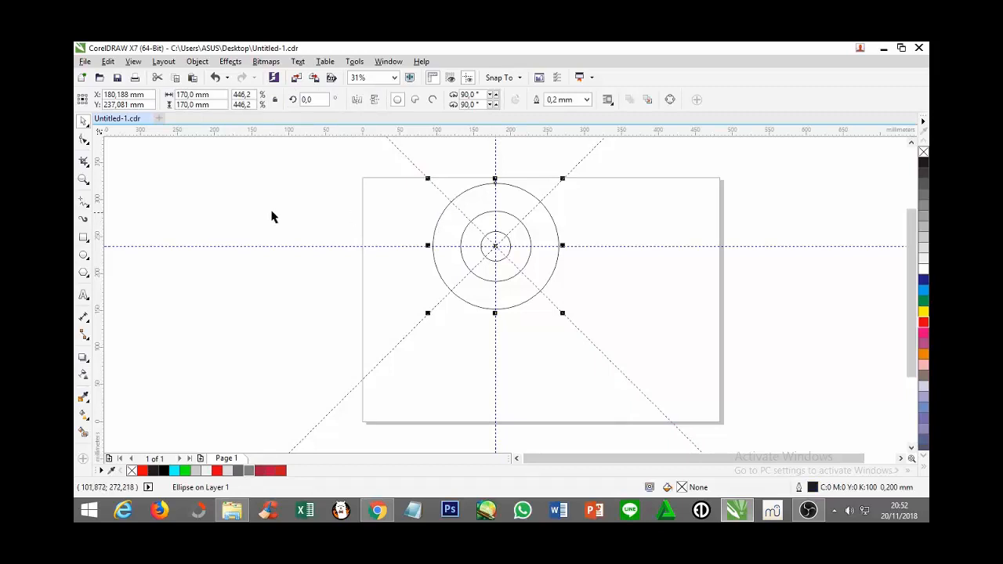
click(84, 181)
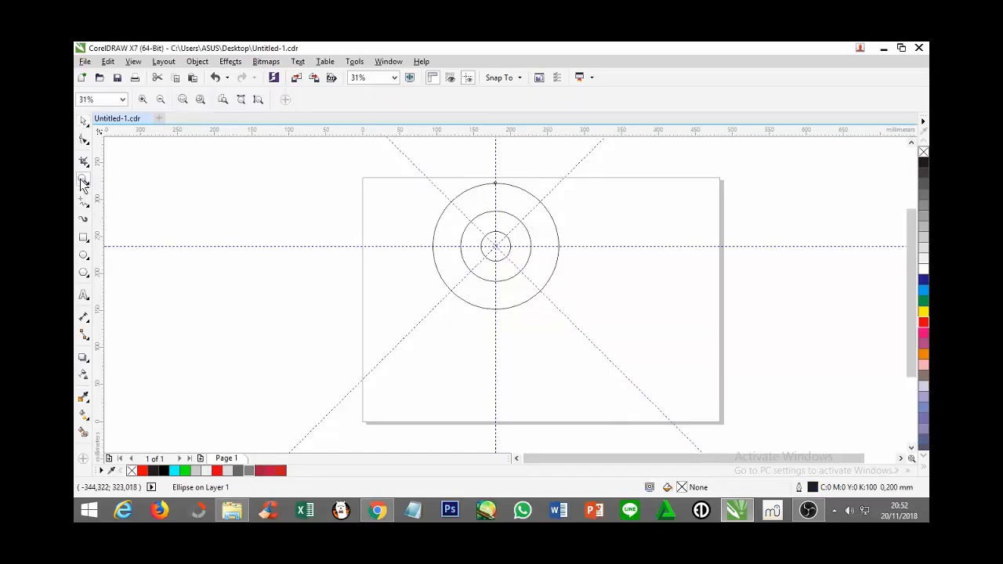
click(142, 99)
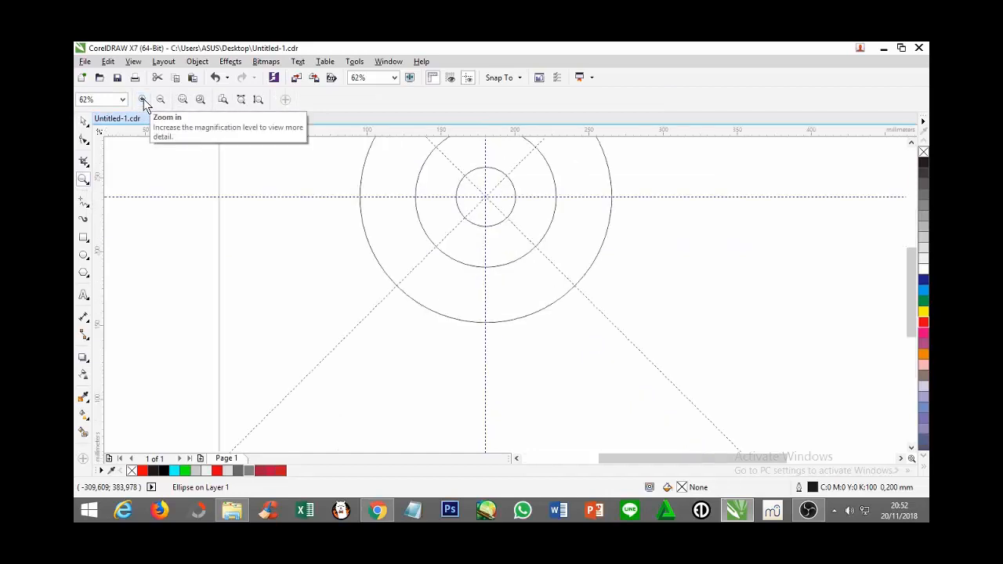
drag(906, 273, 906, 242)
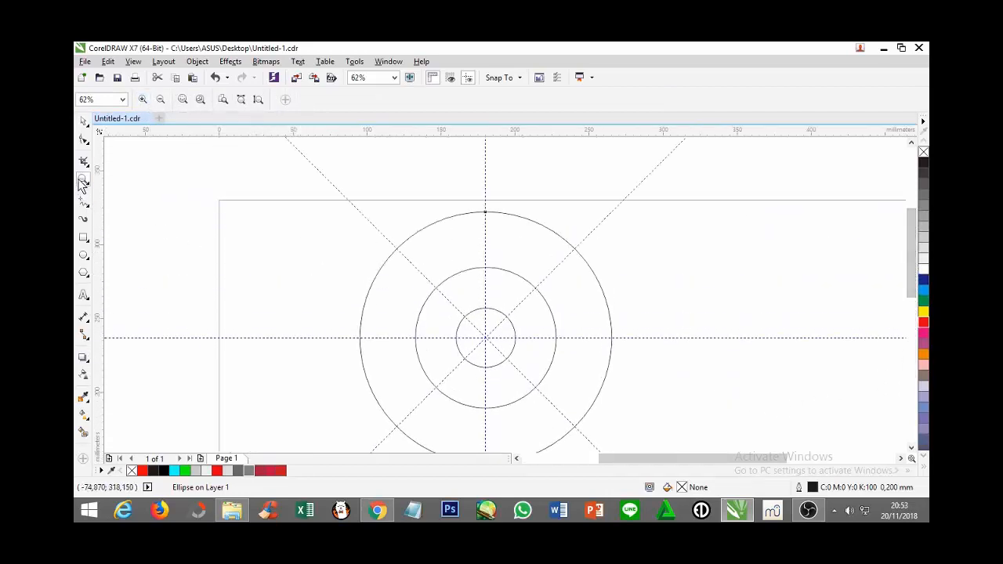
click(446, 300)
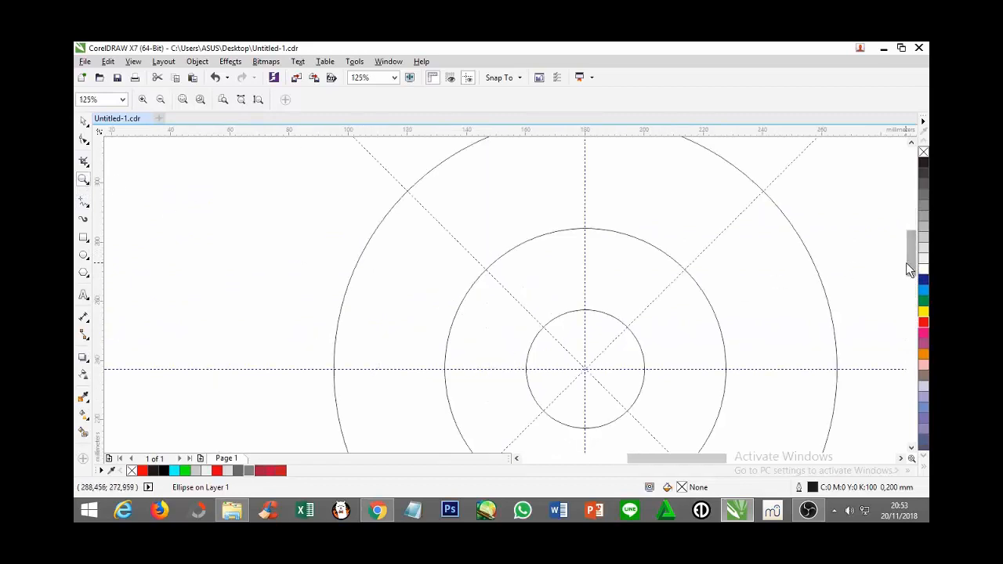
drag(909, 255, 908, 241)
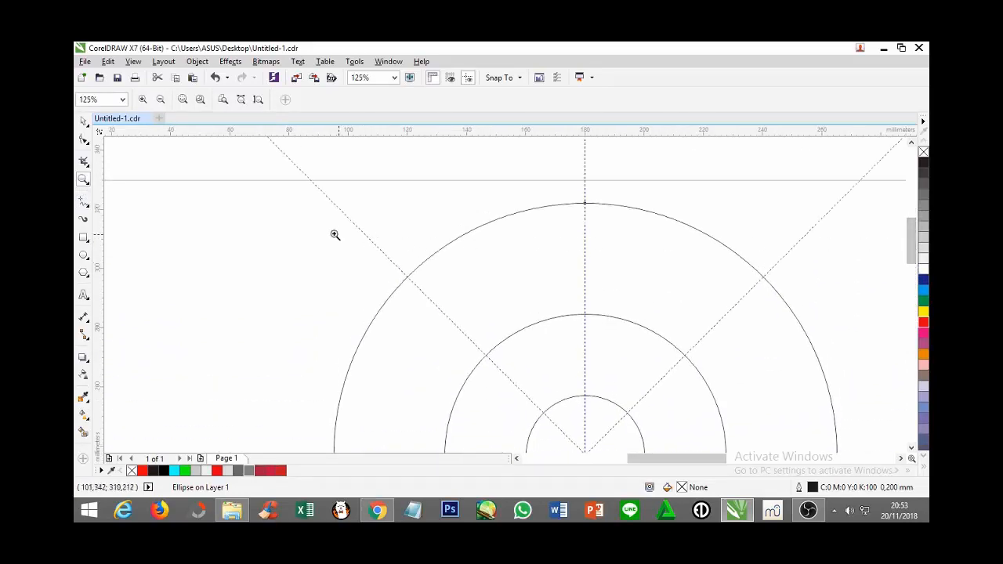
click(83, 140)
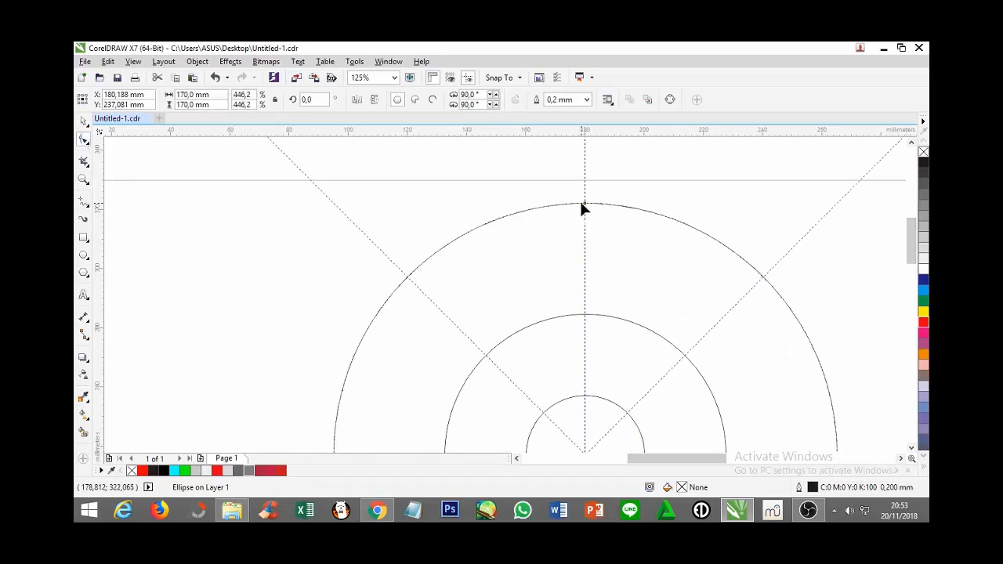
drag(585, 205, 407, 276)
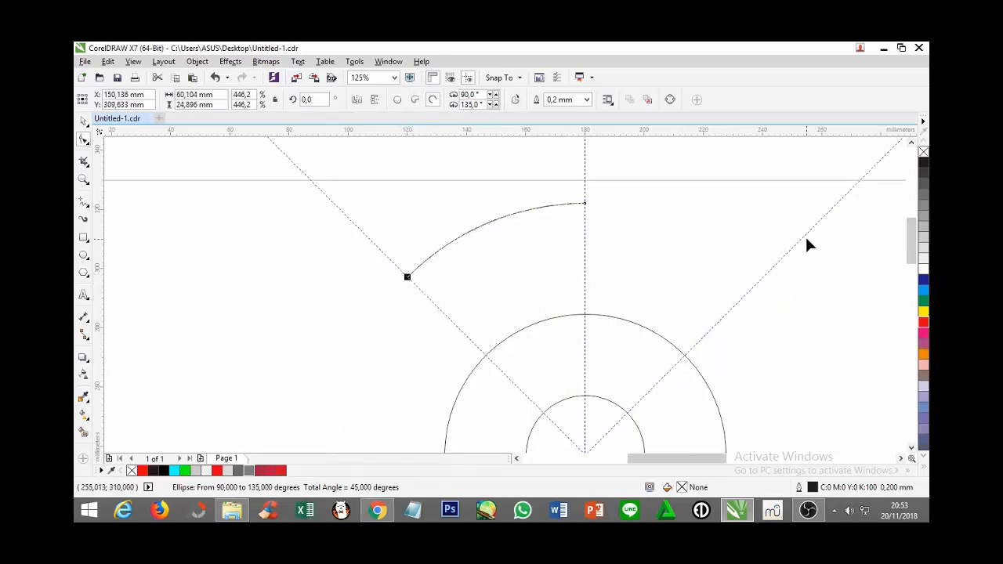
Reposition both ends of the outer arc onto the left-hand diagonal guidelines so that it spans 135° to 225°
drag(911, 234, 910, 244)
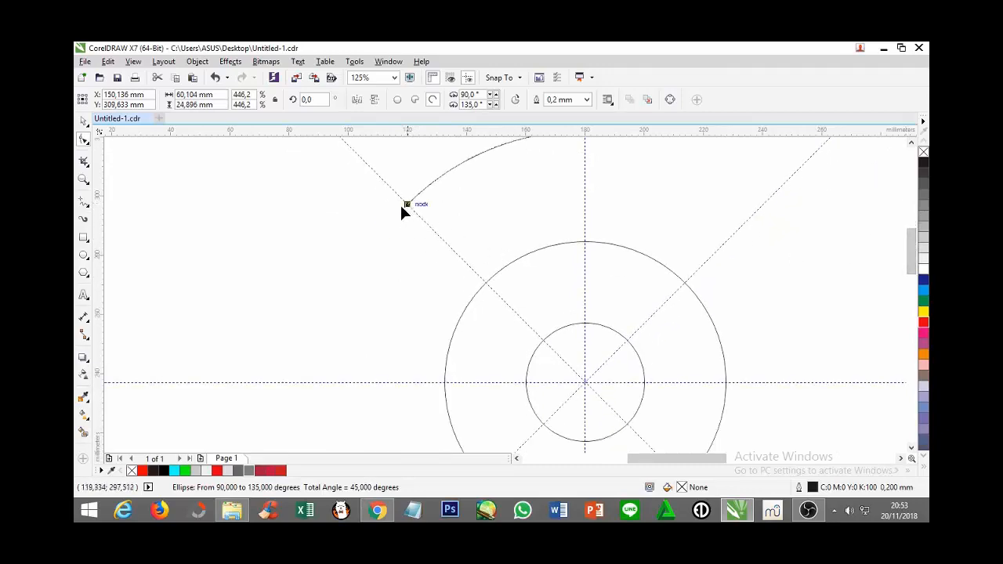
mouse_move(401, 209)
mouse_down()
mouse_move(365, 262)
mouse_move(406, 205)
mouse_up()
click(407, 205)
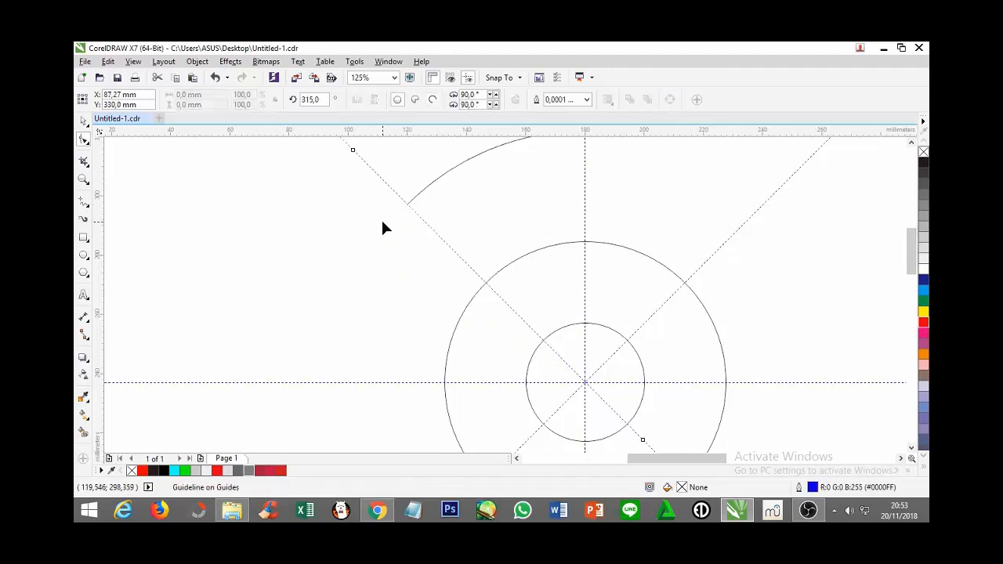
click(406, 208)
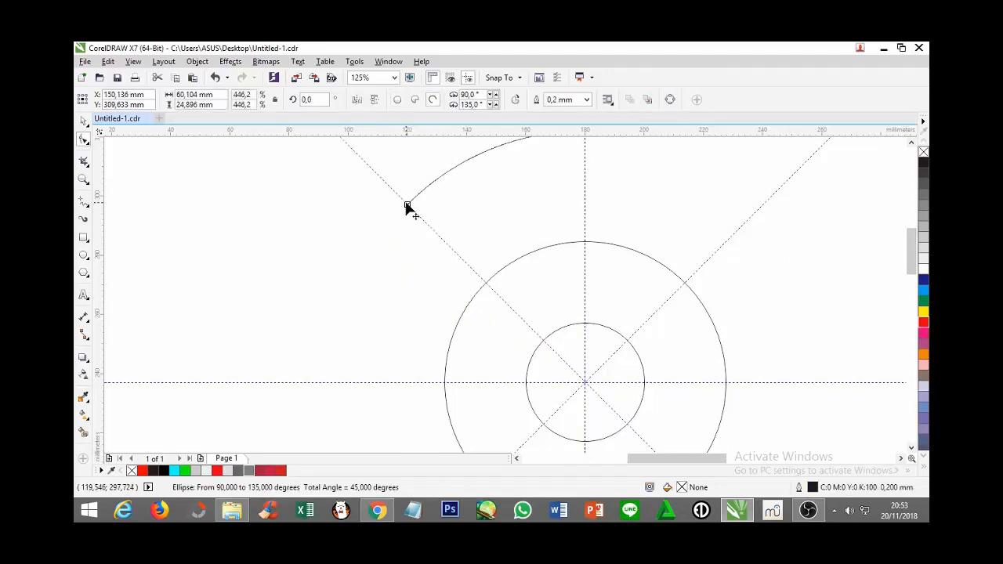
drag(407, 207, 335, 398)
scroll(353, 448, down, 1)
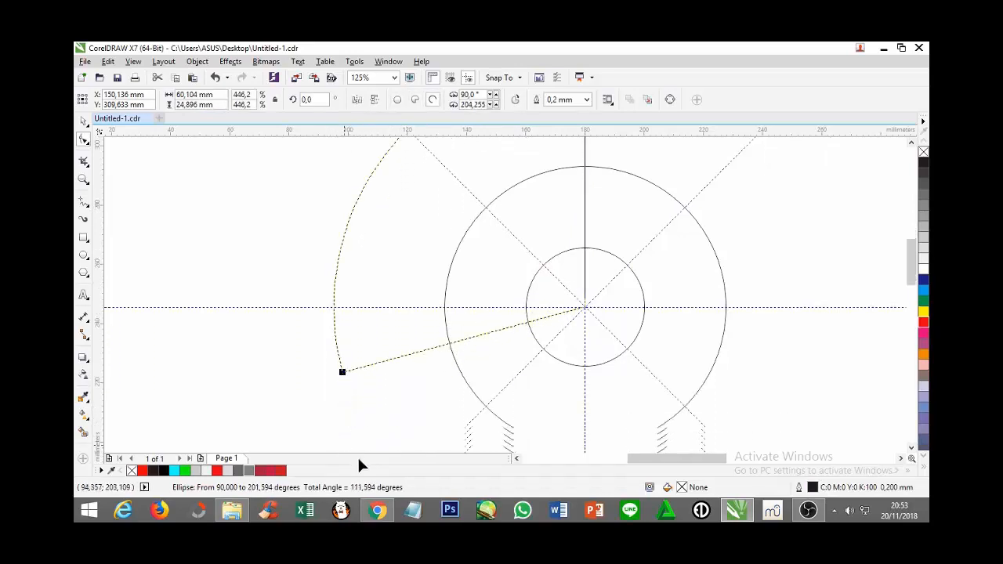
drag(358, 465, 399, 416)
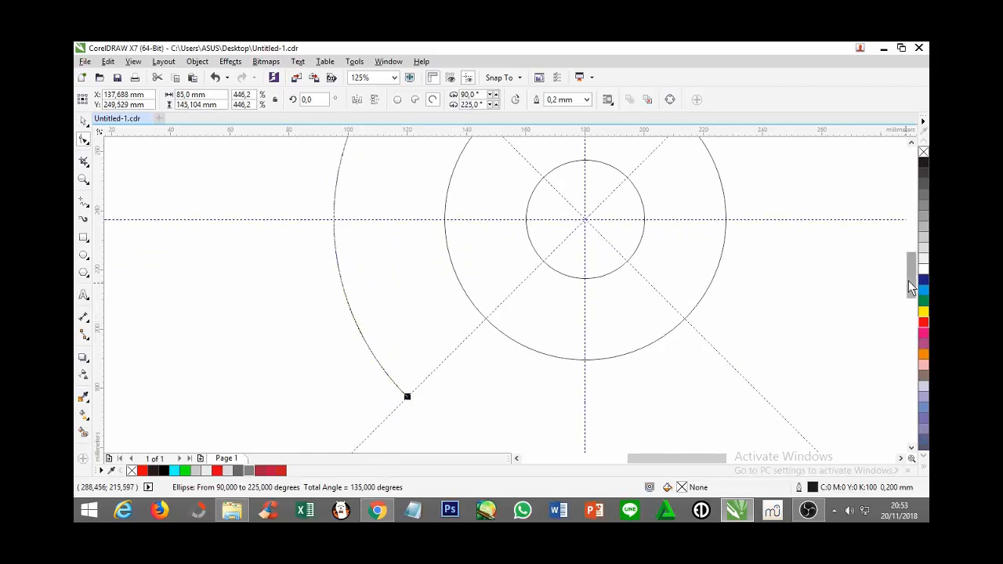
drag(908, 281, 909, 251)
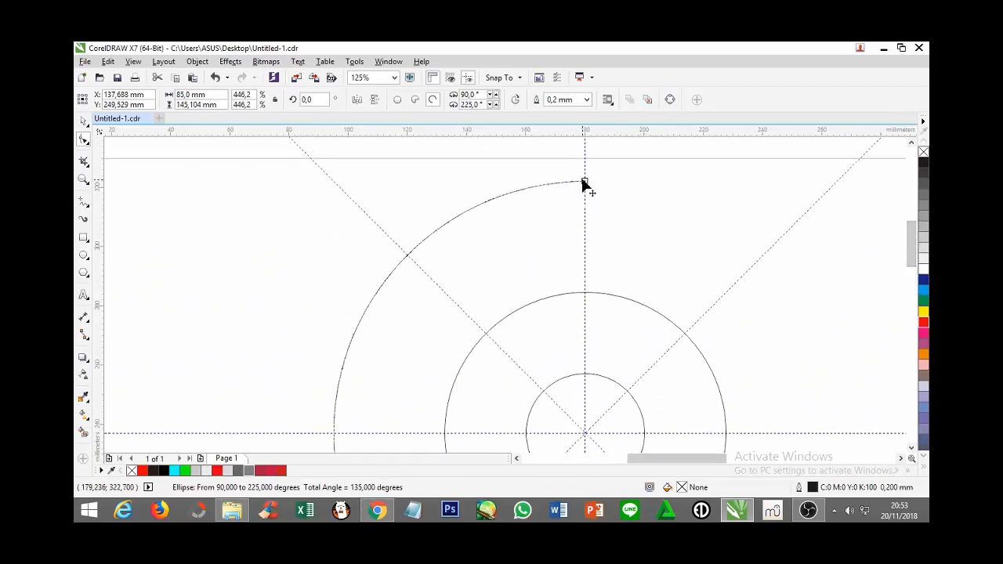
drag(584, 184, 407, 254)
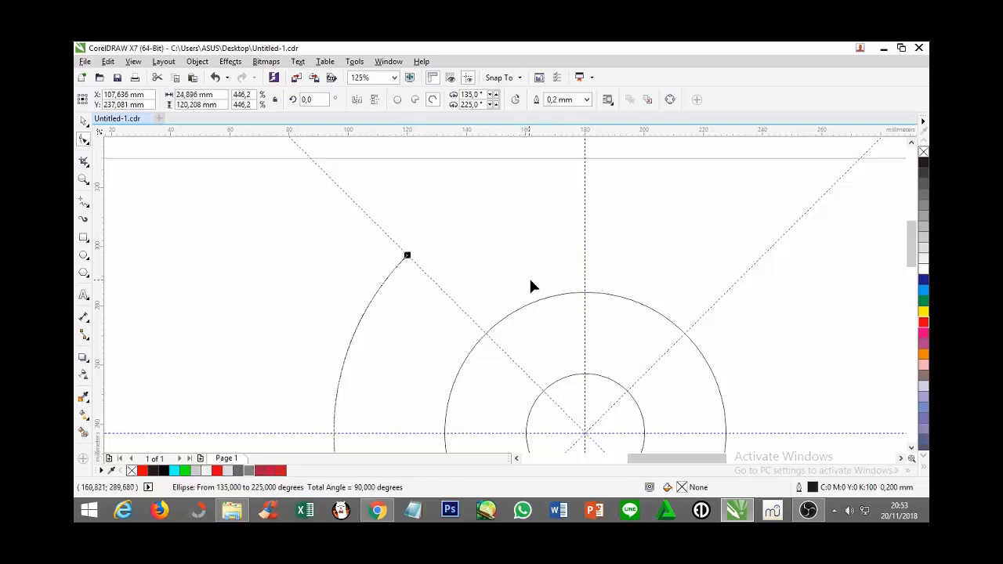
Open the 95 mm circle into an arc from 135° to 225° between the left-hand diagonal guidelines
drag(905, 246, 914, 266)
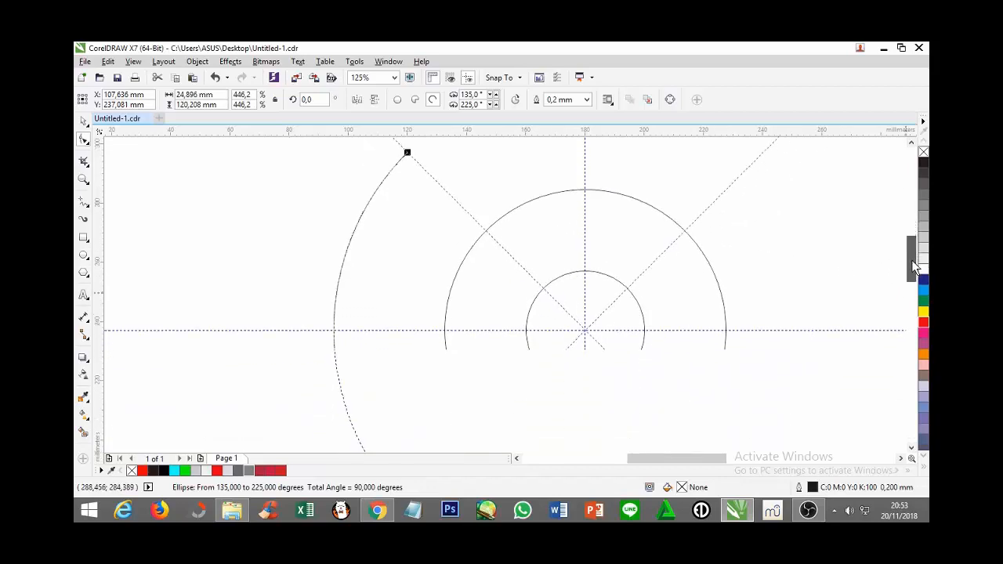
click(568, 191)
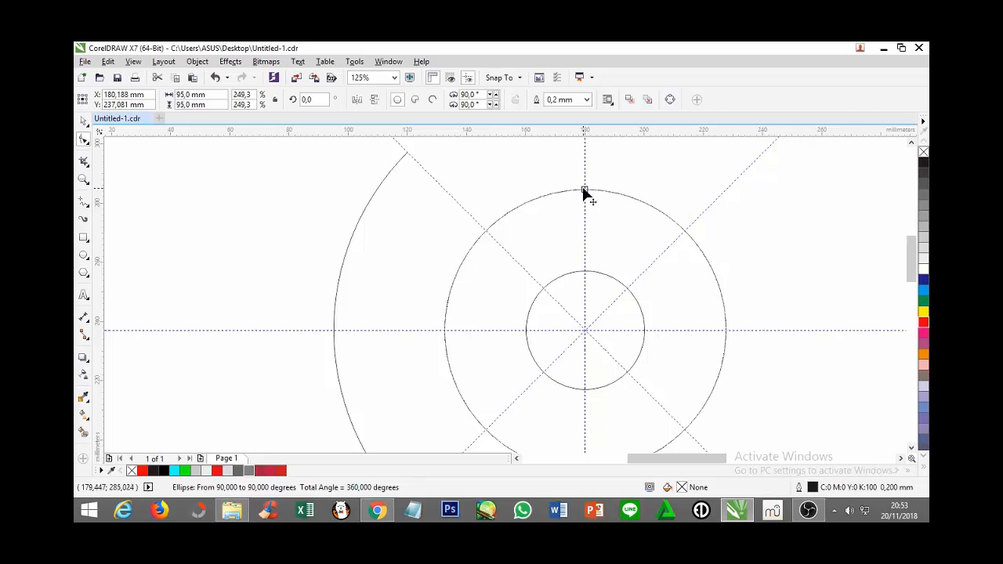
drag(585, 193, 485, 429)
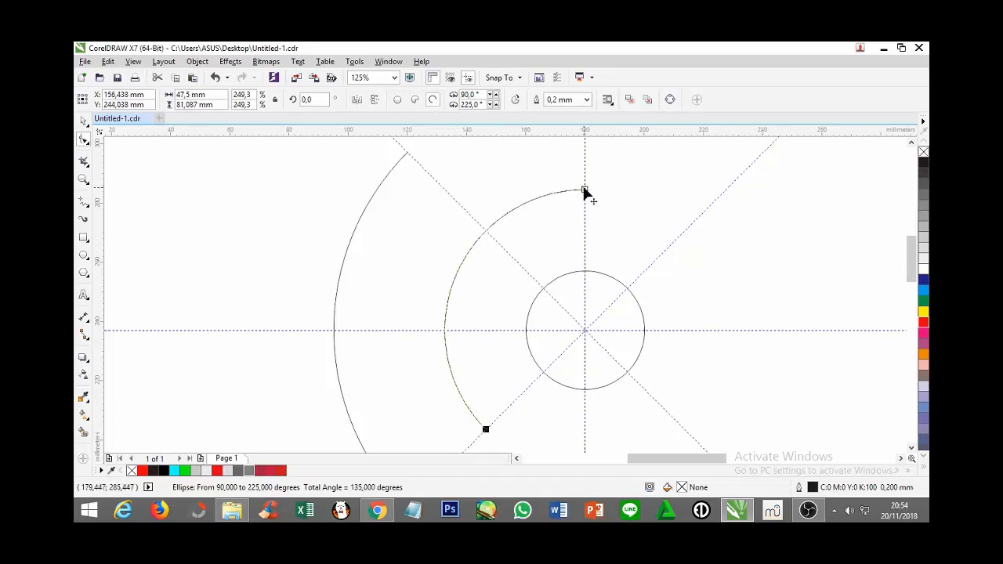
drag(580, 193, 485, 231)
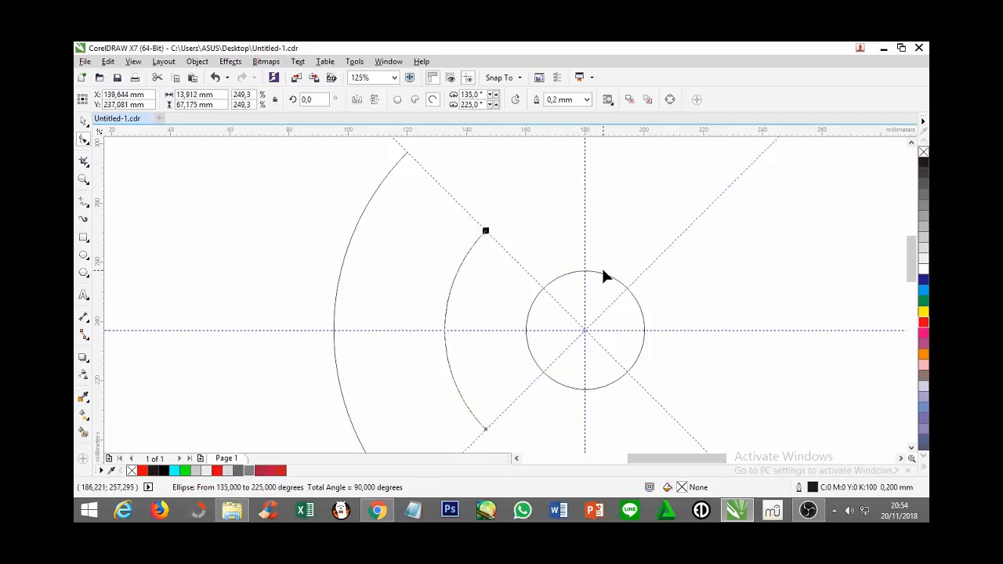
click(84, 179)
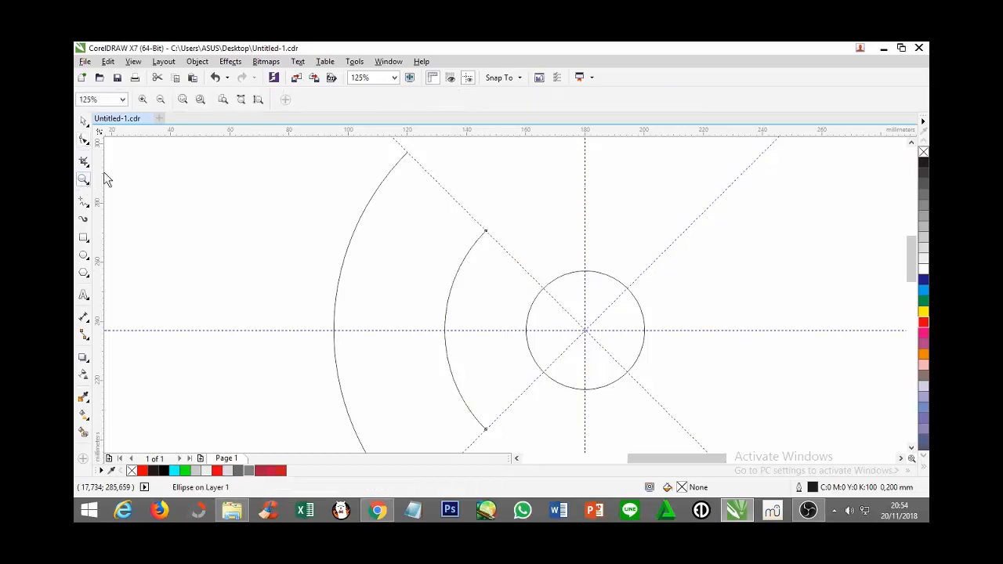
click(160, 101)
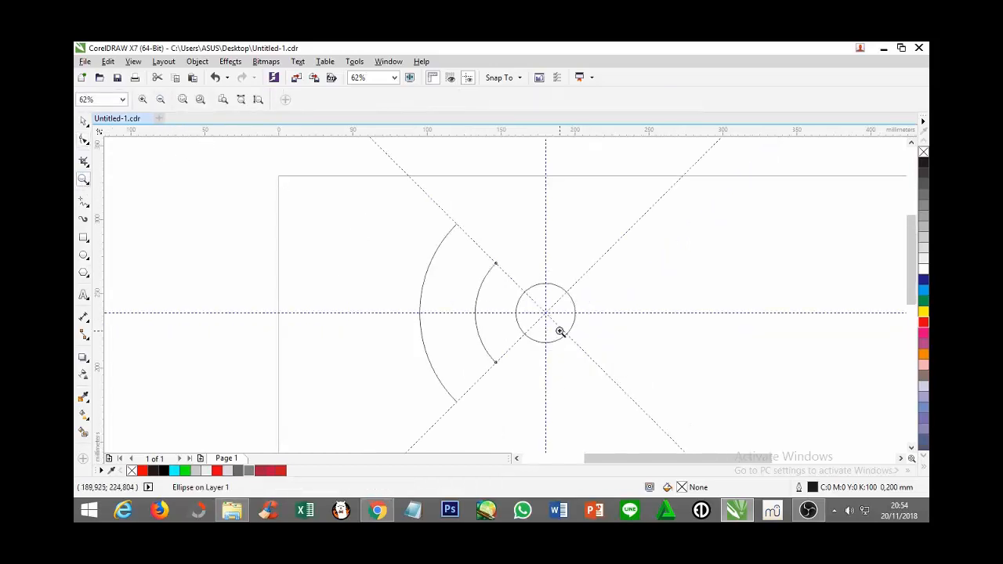
scroll(900, 272, down, 2)
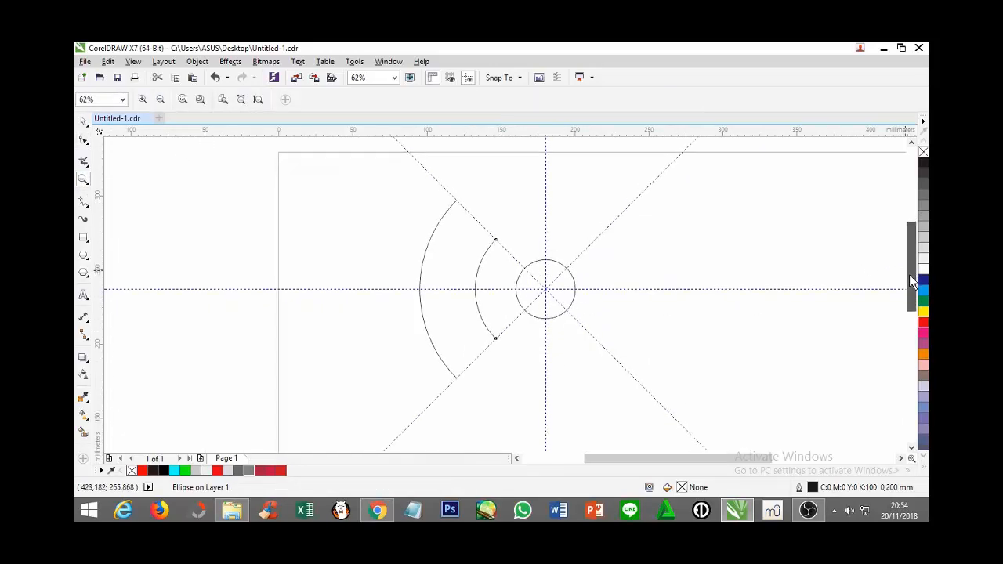
Give both left-hand arcs a gray (#808080) outline 20 mm wide
click(84, 122)
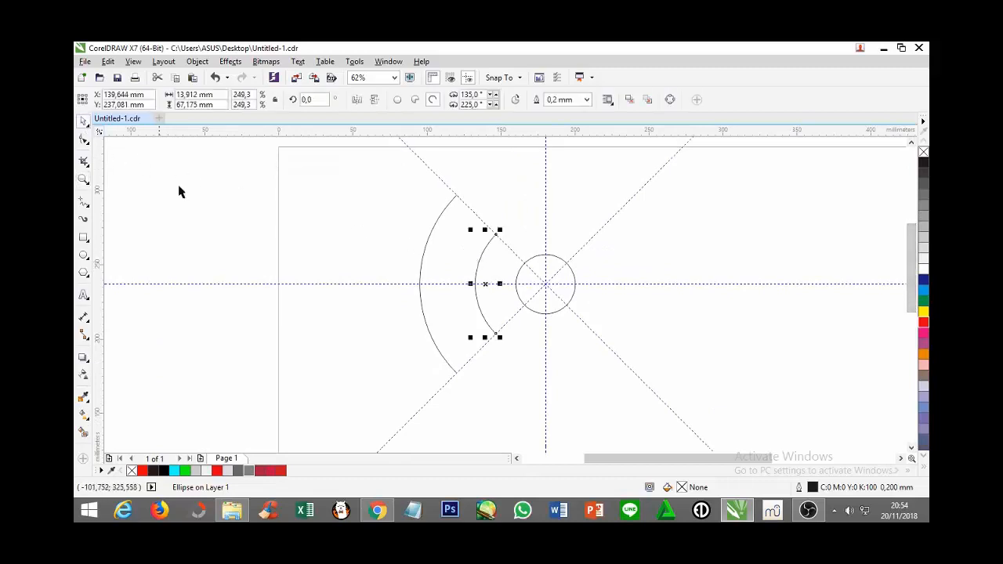
shift+click(426, 246)
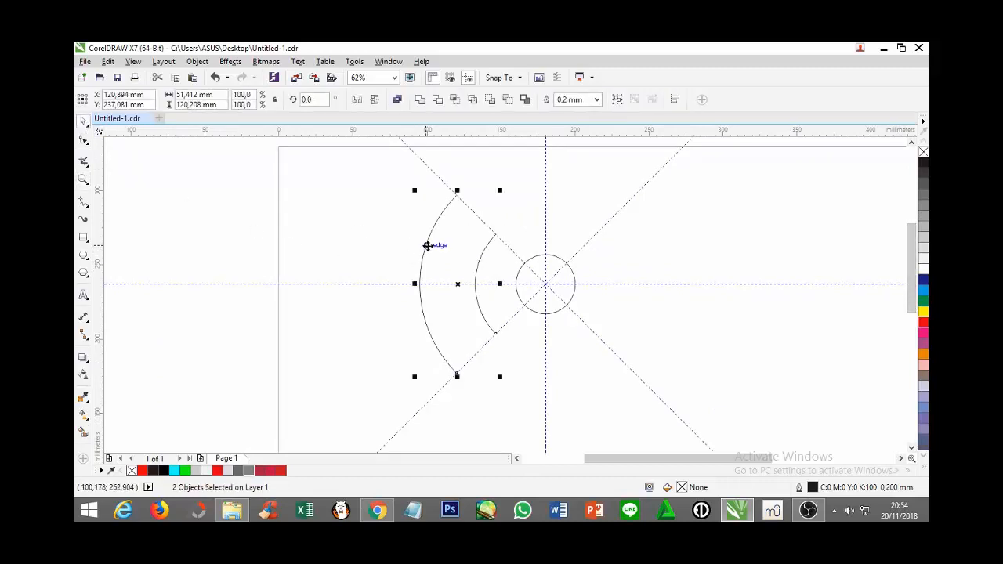
double_click(813, 487)
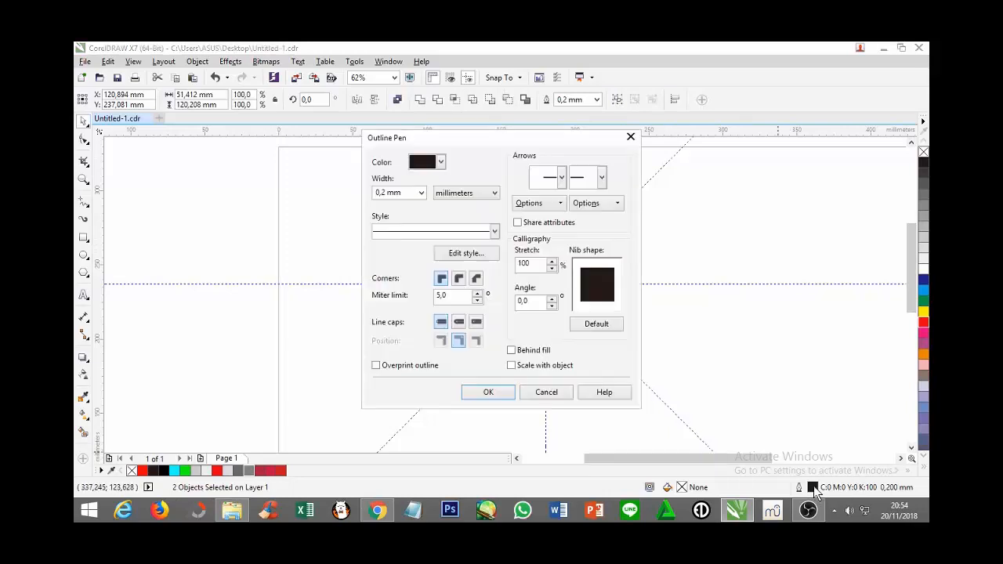
click(440, 162)
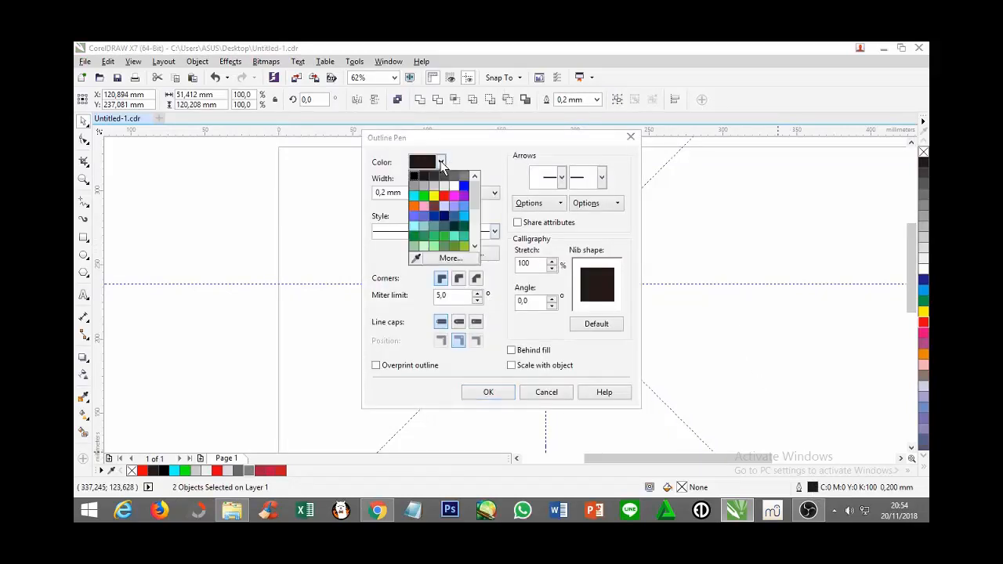
click(464, 176)
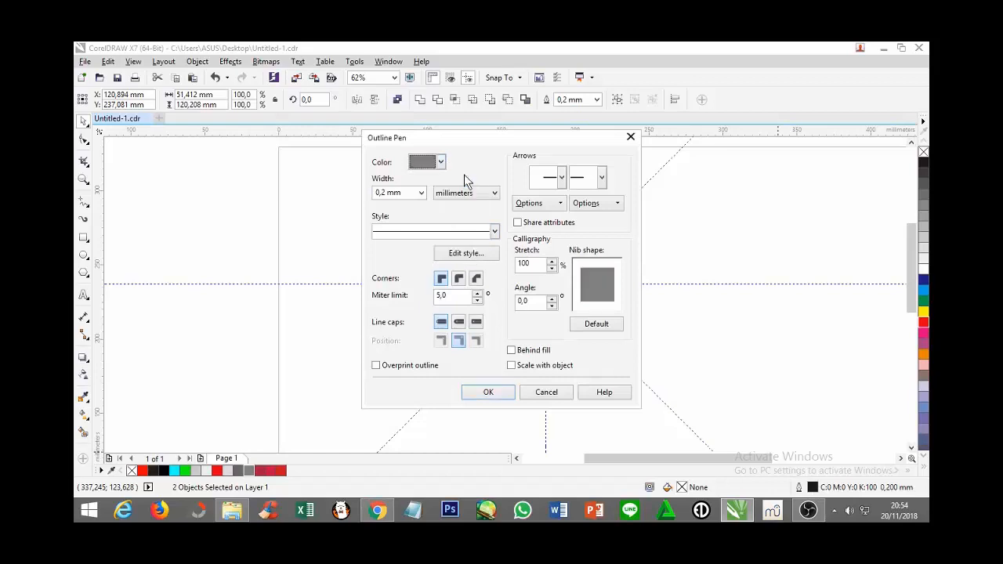
double_click(376, 194)
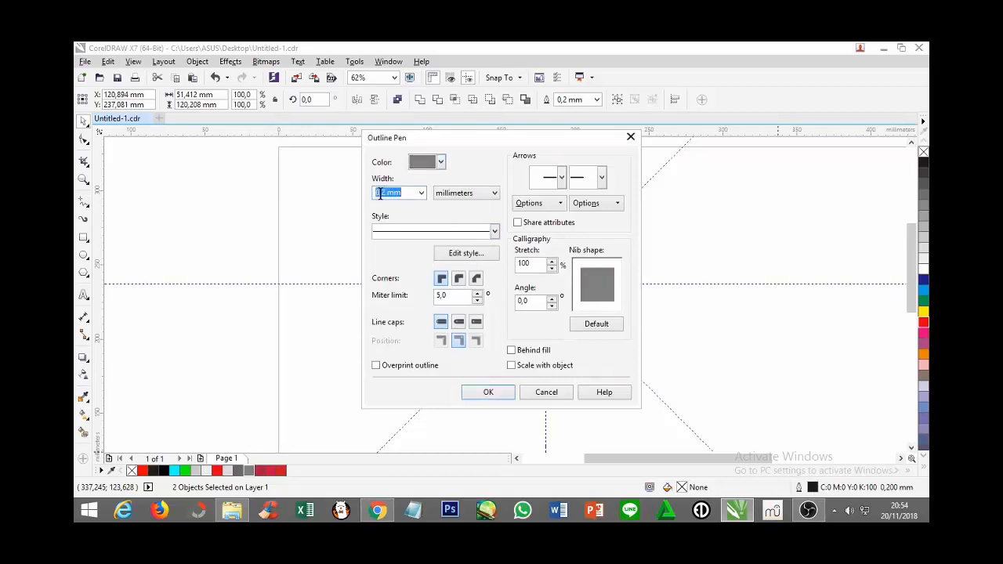
click(377, 194)
text(2)
click(487, 393)
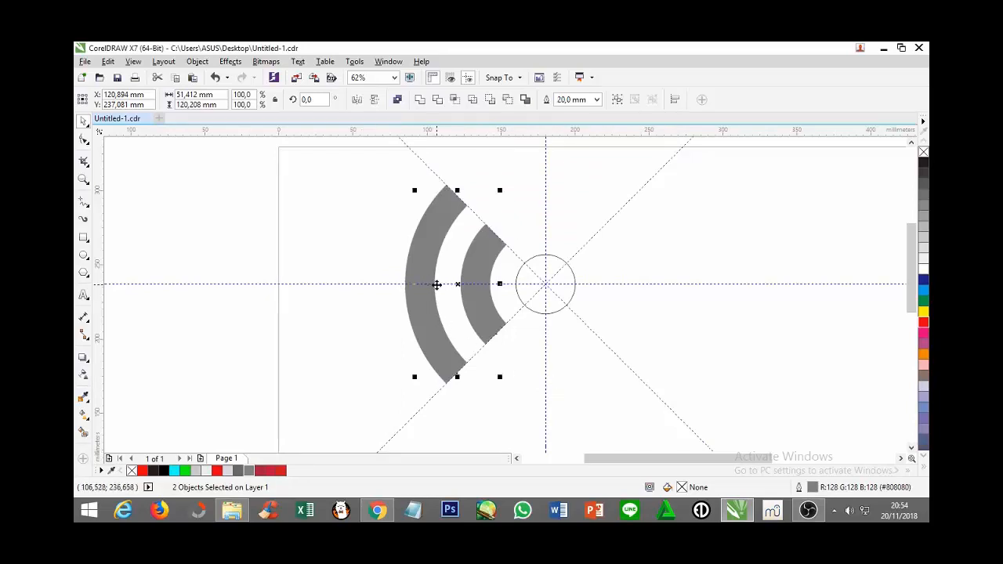
Make a horizontally mirrored copy of the two gray arcs and position it against the right-hand diagonal guidelines, level with the originals
drag(460, 287, 664, 285)
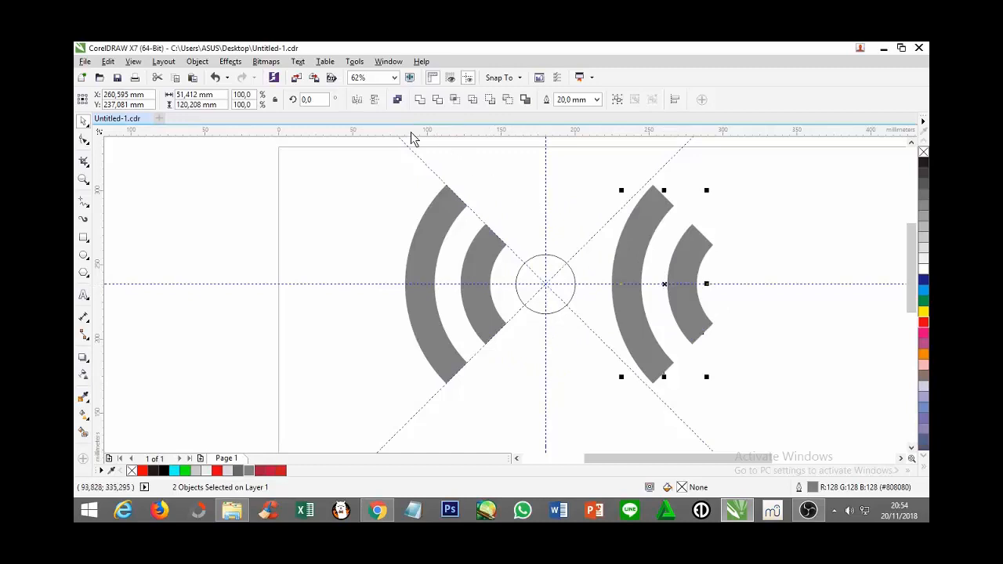
click(358, 100)
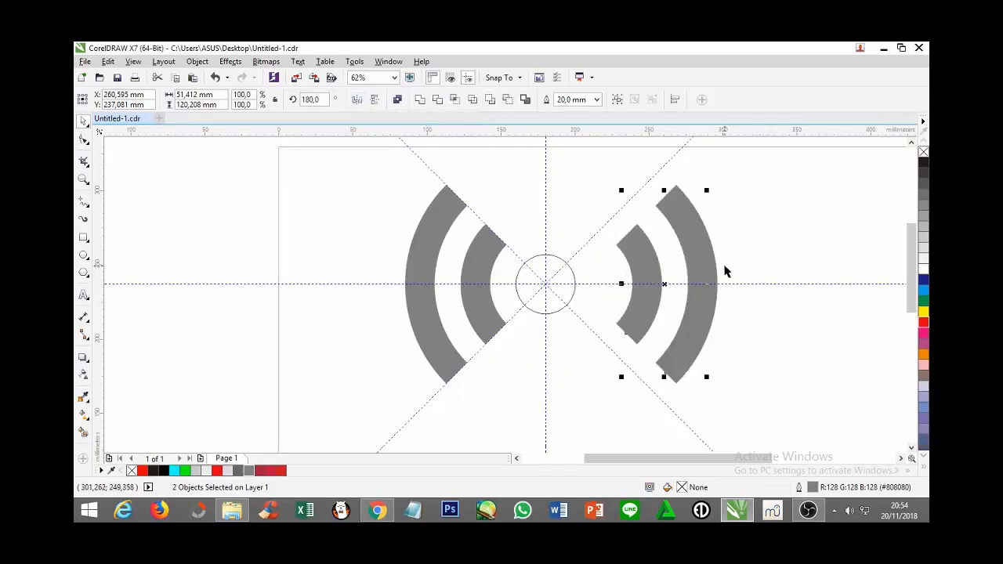
drag(659, 264, 634, 269)
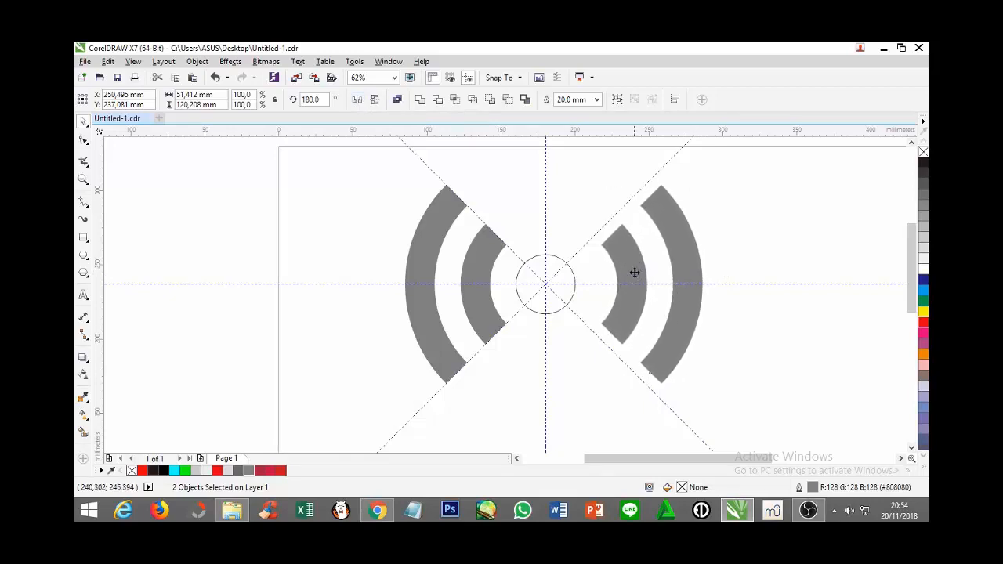
key(Left)
key(Left)
key(Left)
key(Left)
key(Left)
key(Left)
key(Left)
key(Left)
key(Left)
key(Left)
key(Left)
key(Left)
key(Left)
key(Left)
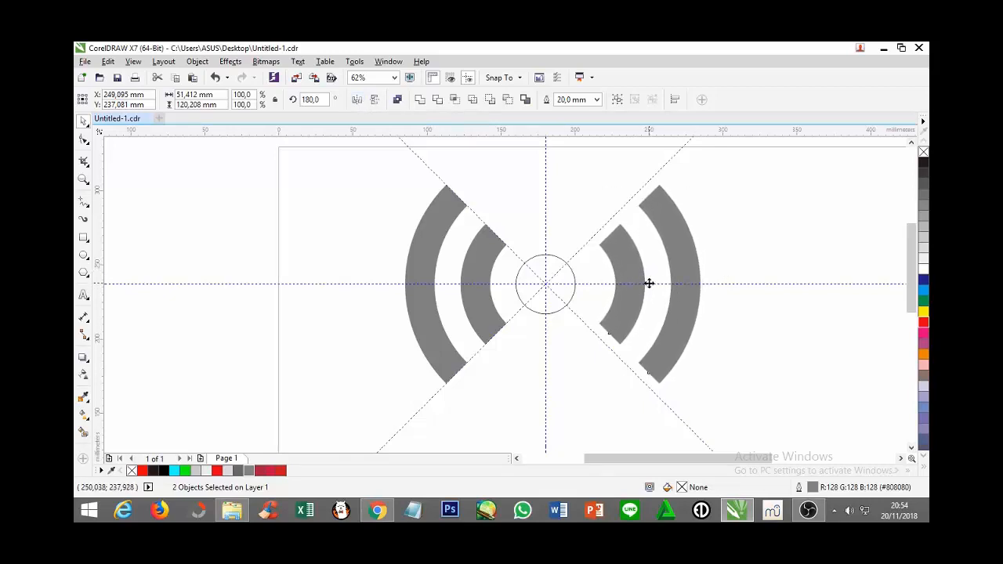
drag(648, 284, 635, 283)
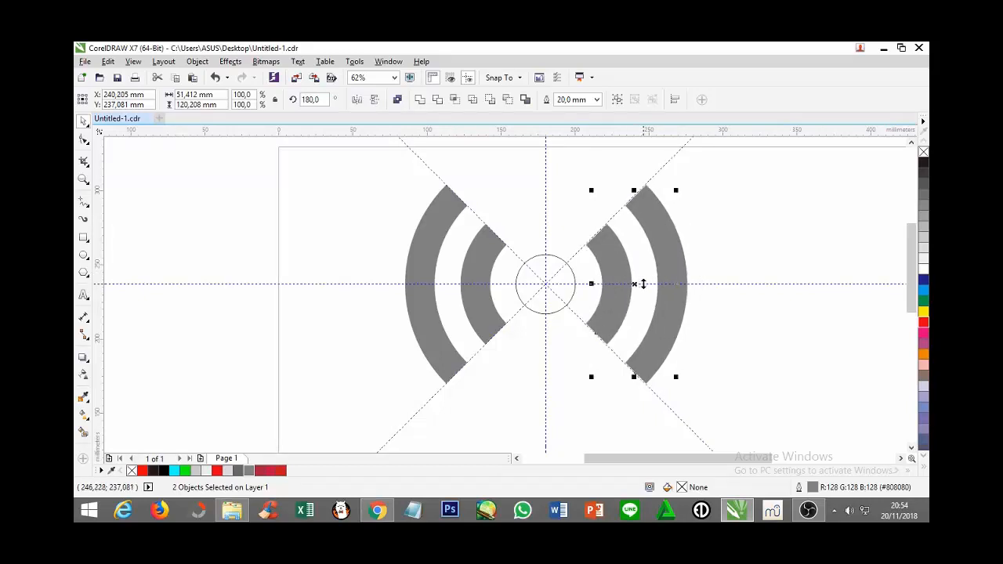
key(Left)
key(Left)
key(Left)
key(Left)
key(Left)
key(Left)
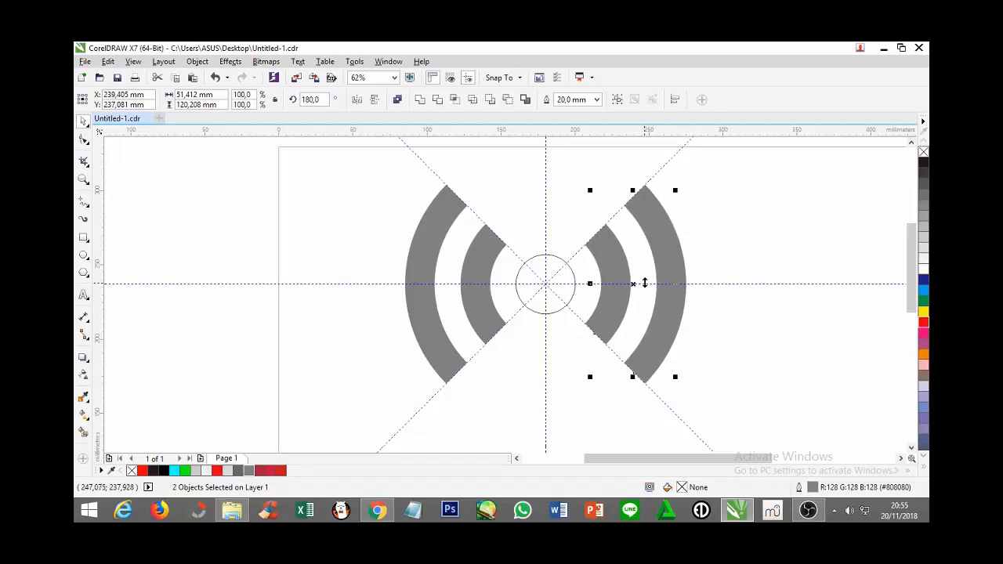
Fill the 40 mm centre circle with the red from the document palette
click(226, 206)
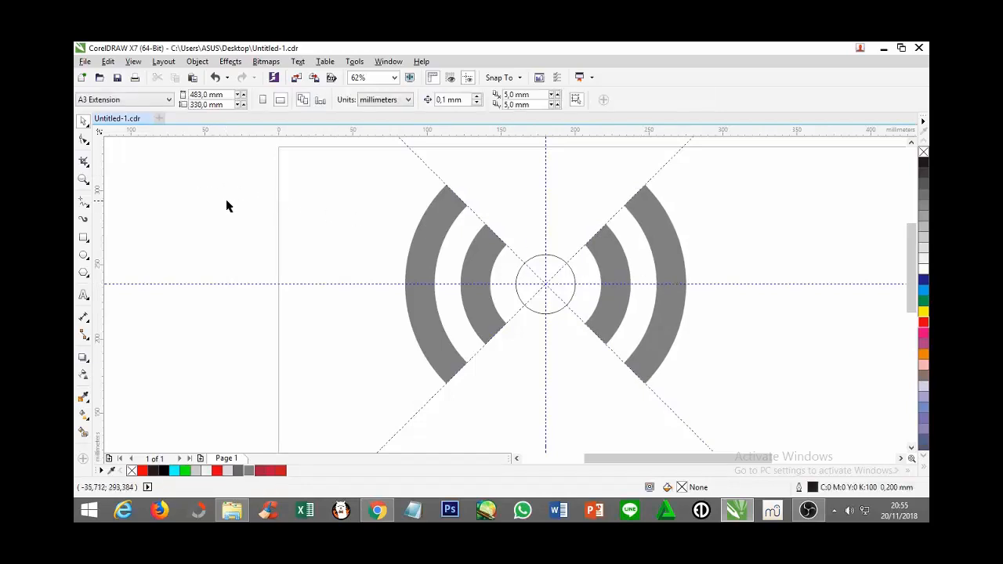
click(566, 292)
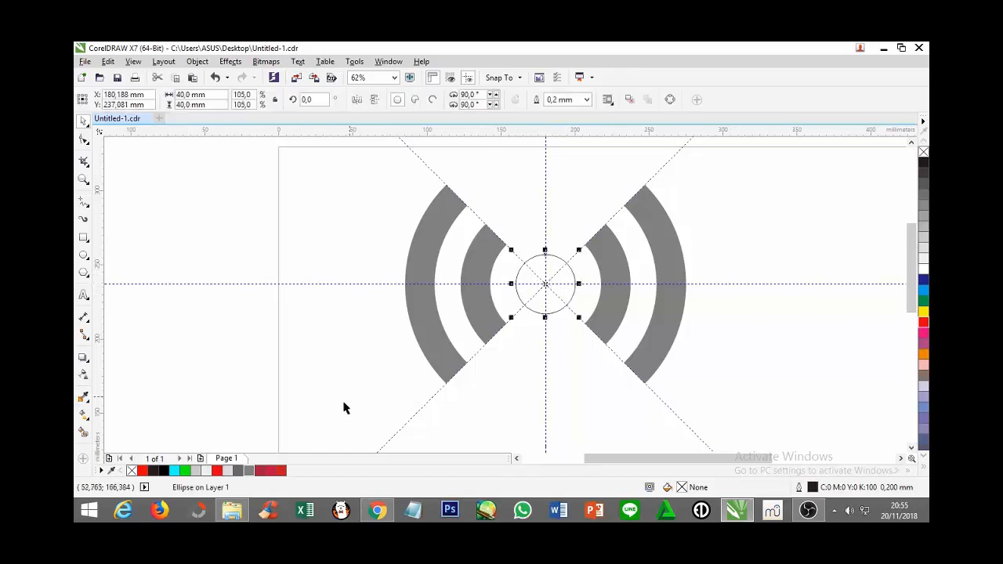
click(280, 470)
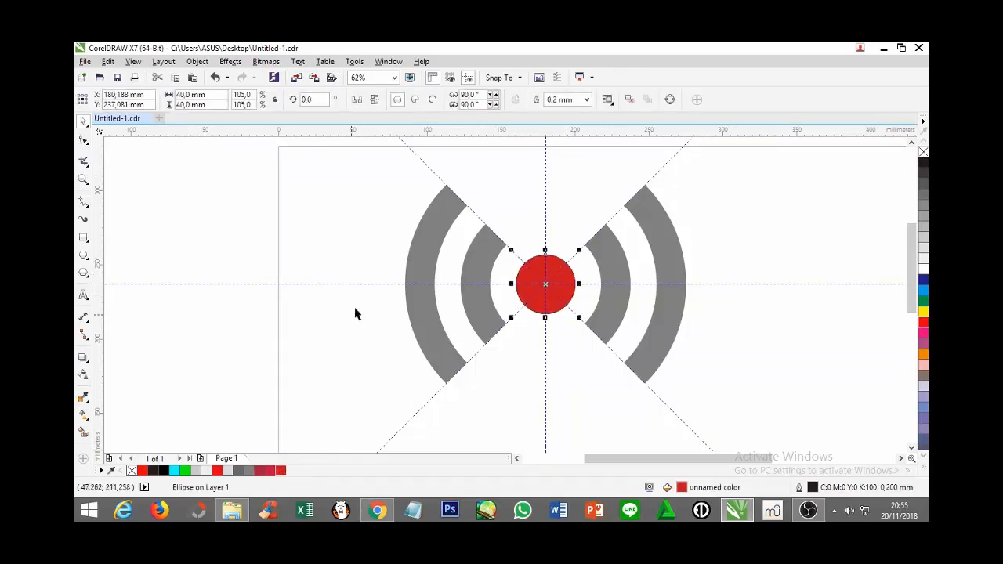
Delete the horizontal, vertical and both diagonal guidelines
click(358, 284)
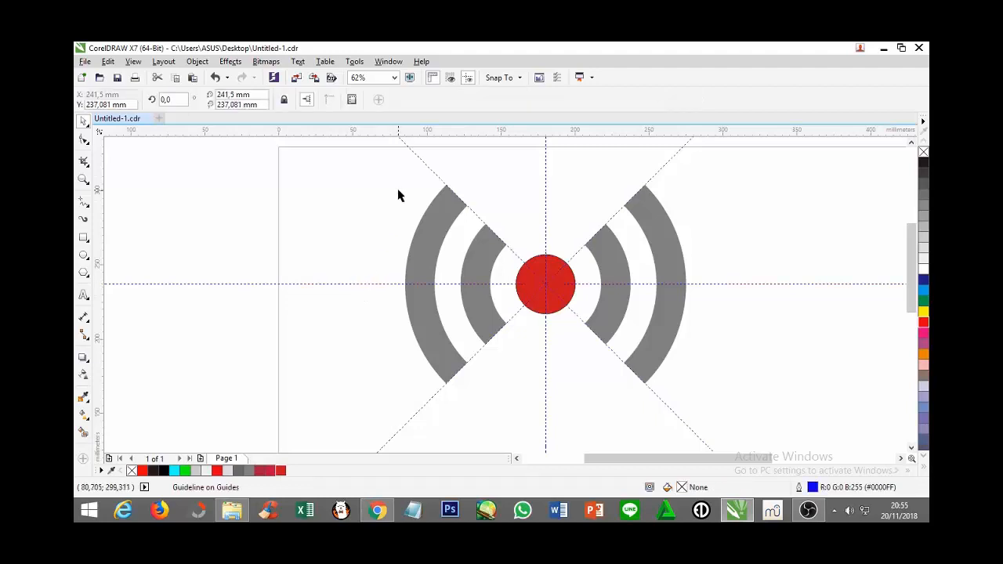
shift+click(420, 157)
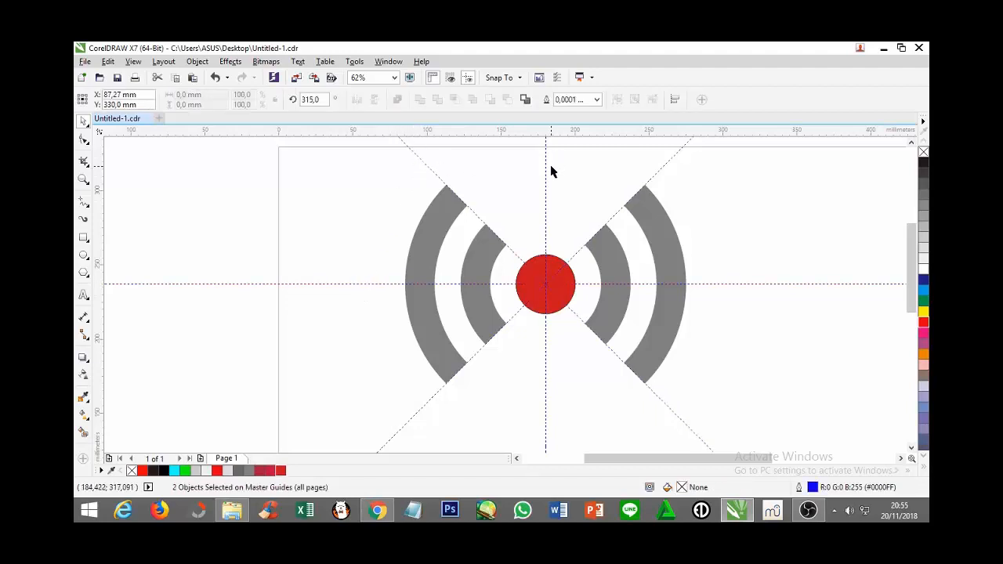
shift+click(545, 168)
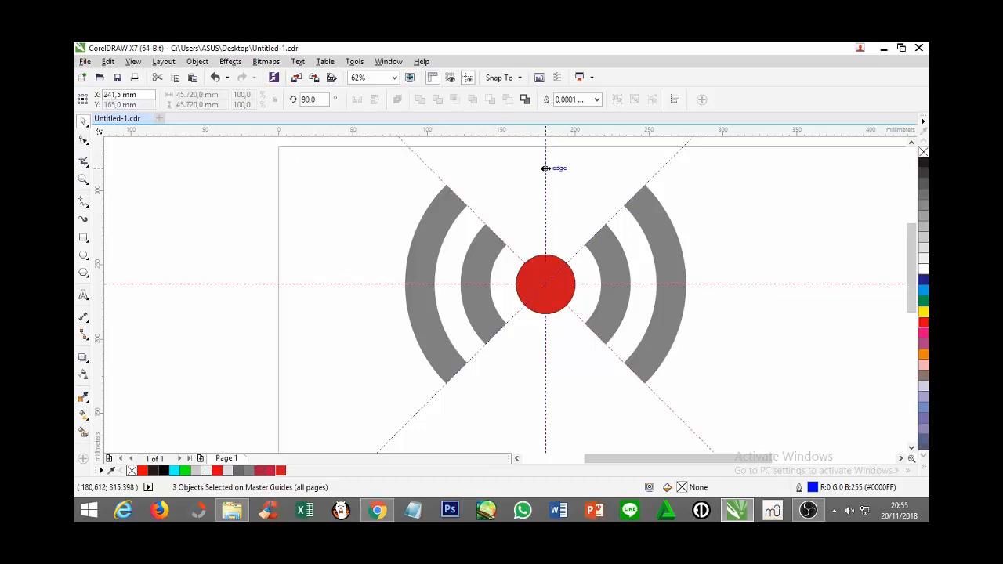
shift+click(660, 170)
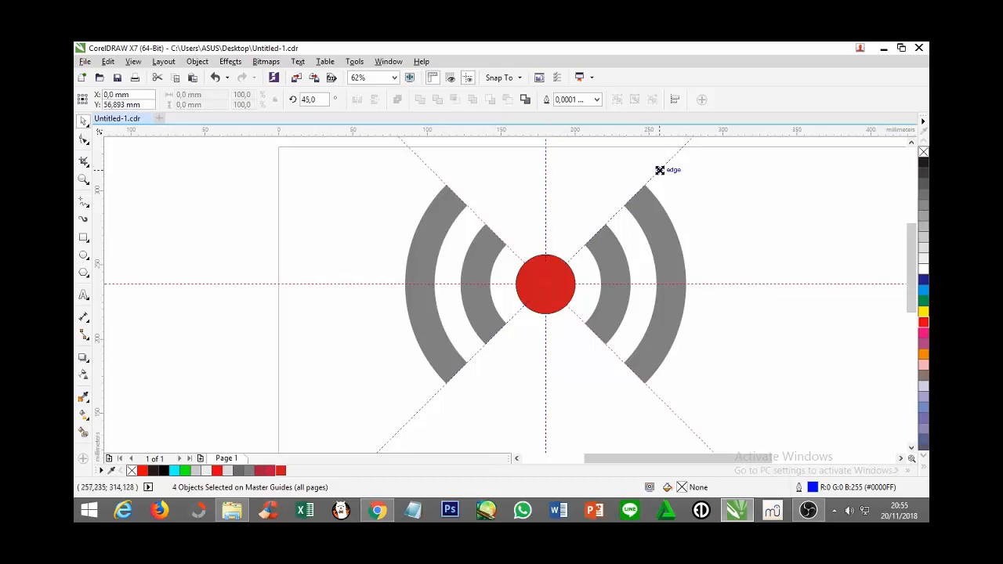
key(Delete)
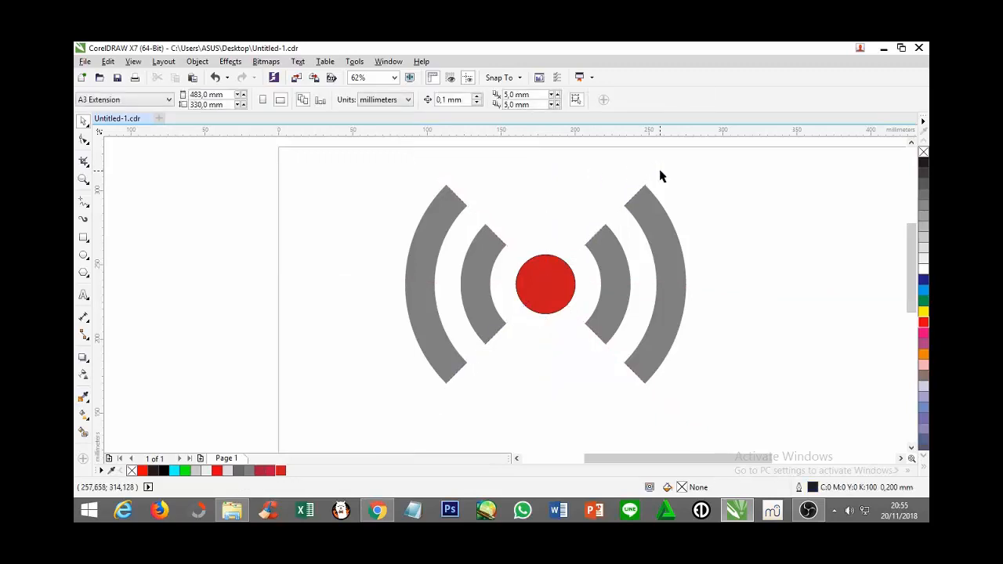
Remove the outline from the red centre circle by setting its width to None
click(83, 180)
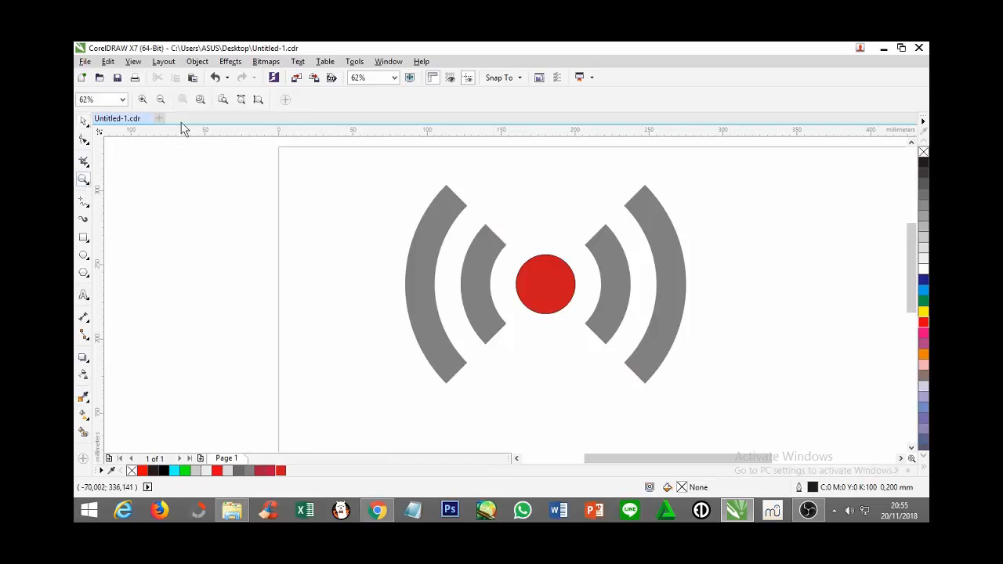
click(160, 100)
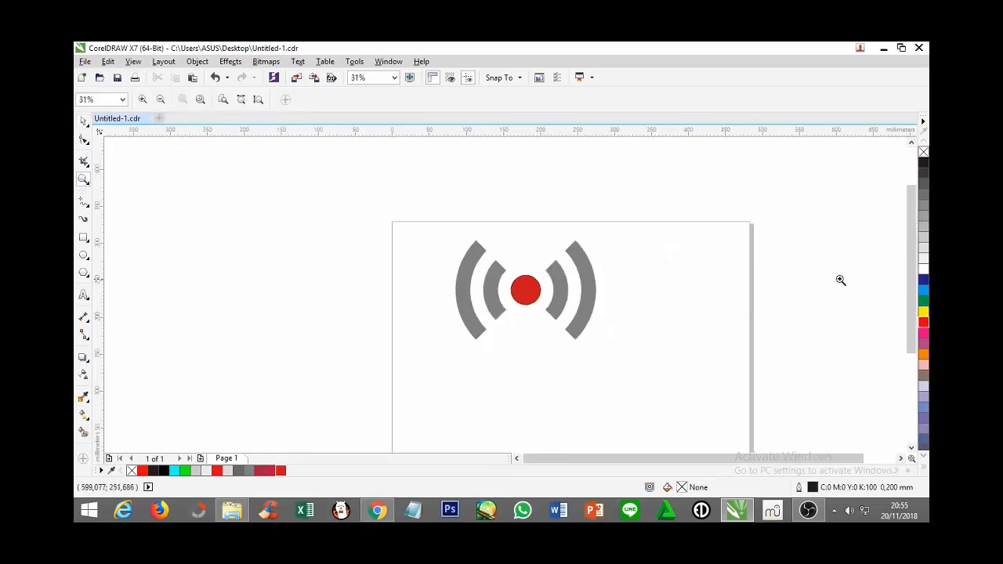
drag(908, 278, 907, 295)
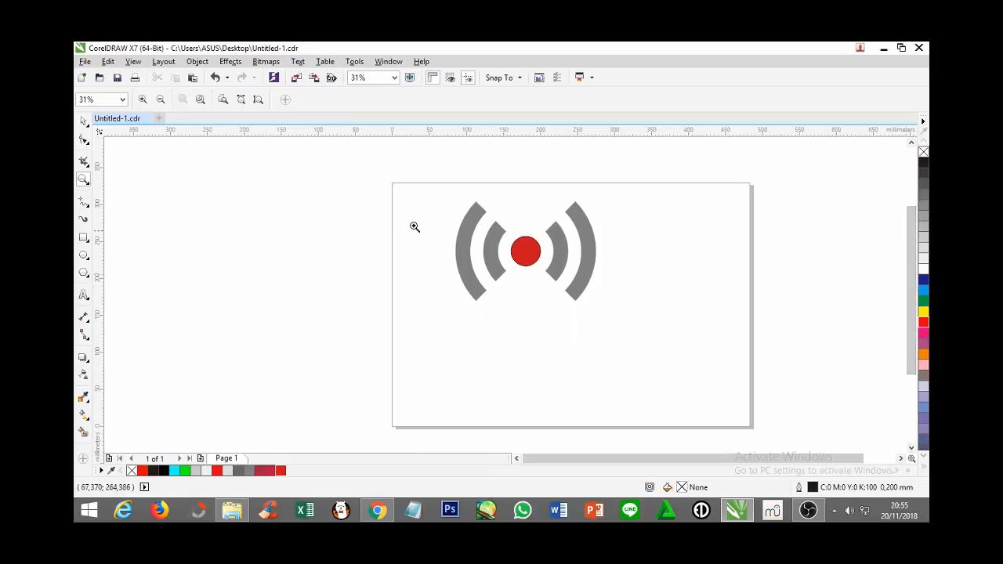
click(83, 122)
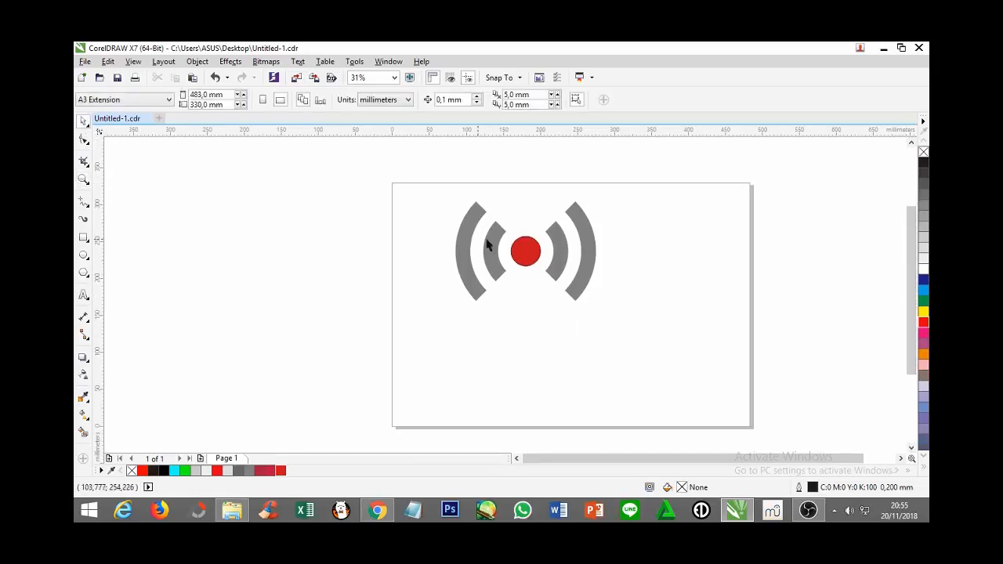
click(528, 251)
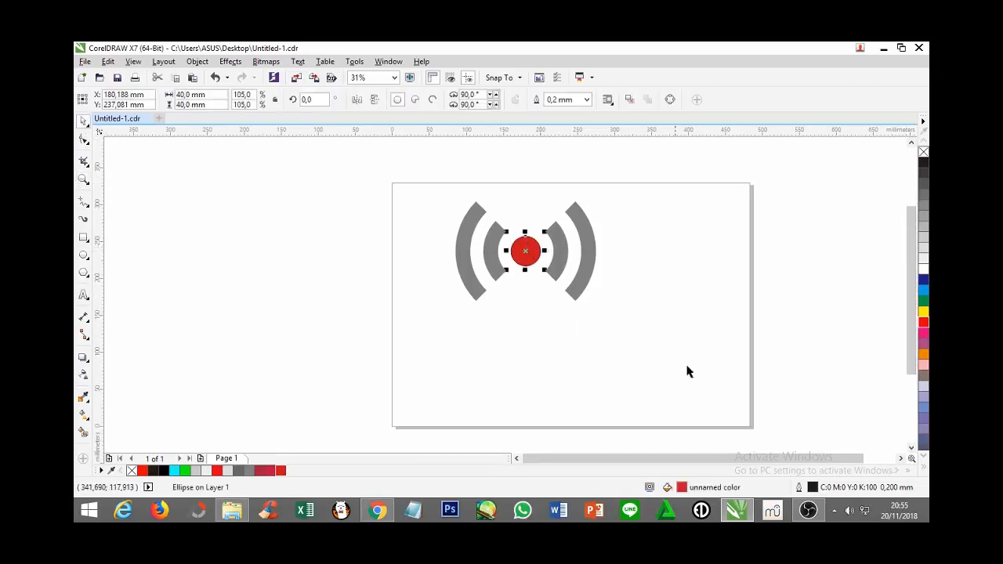
double_click(812, 488)
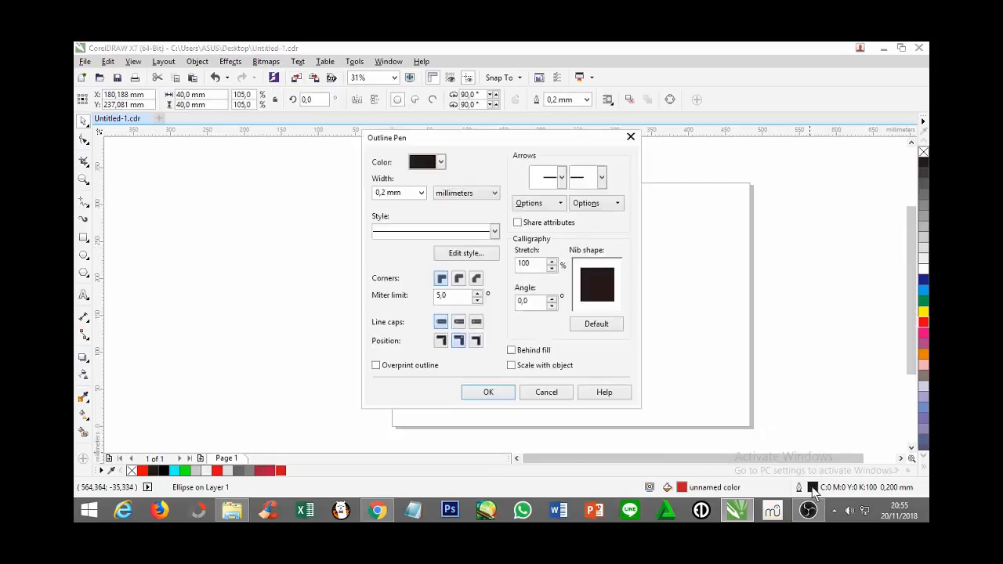
click(420, 193)
click(389, 206)
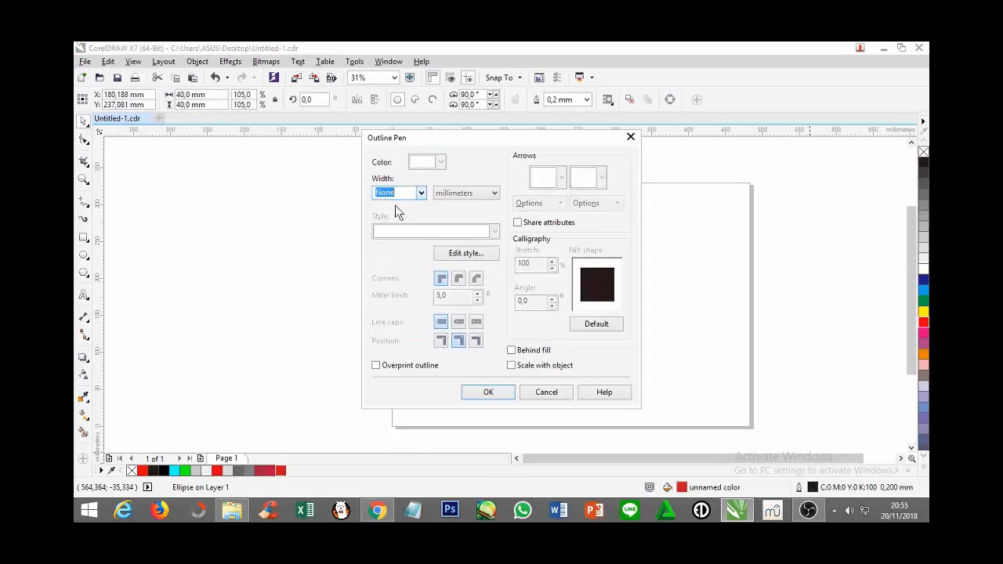
click(487, 391)
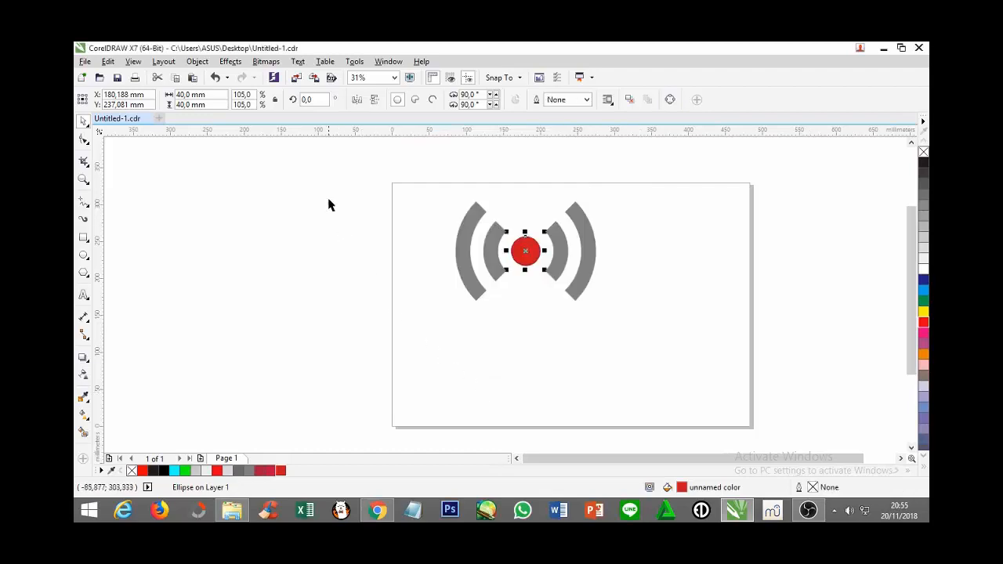
Group the four gray arcs with the red circle and move the group to about the middle of the page
drag(383, 157, 653, 347)
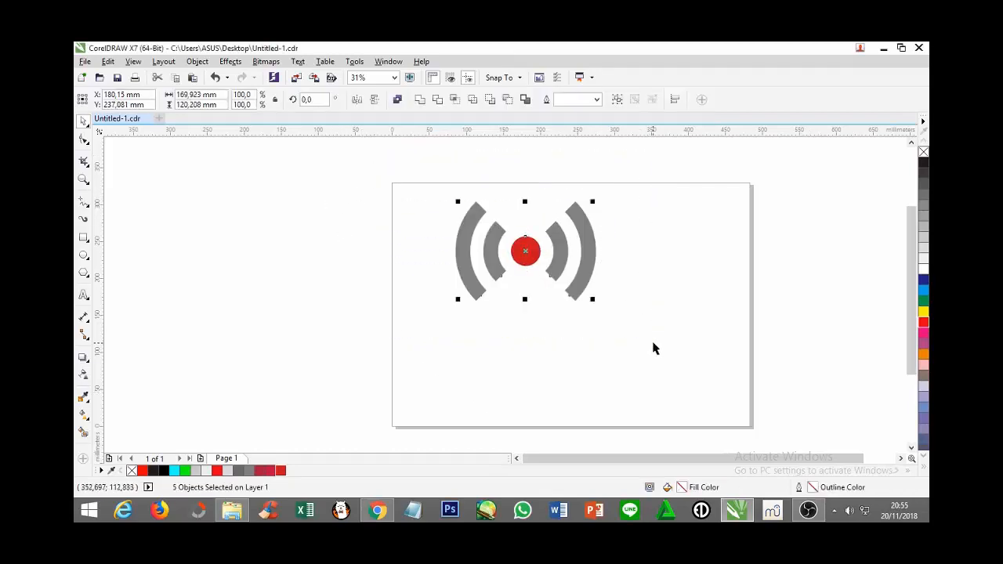
click(618, 101)
drag(525, 250, 570, 296)
click(764, 309)
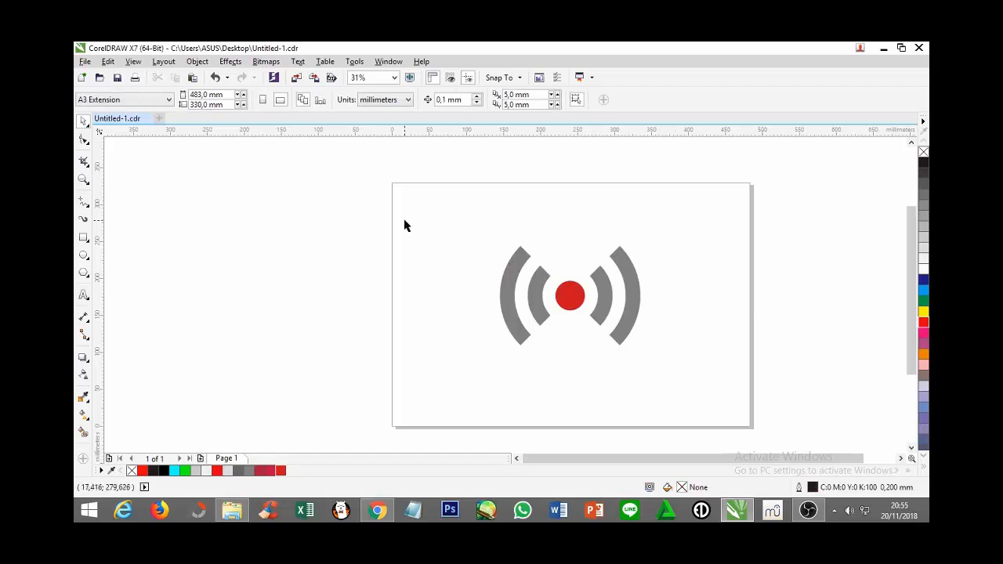
Start exporting the drawing to the LOGO folder and name the file LIVE STREAMING.png
click(84, 61)
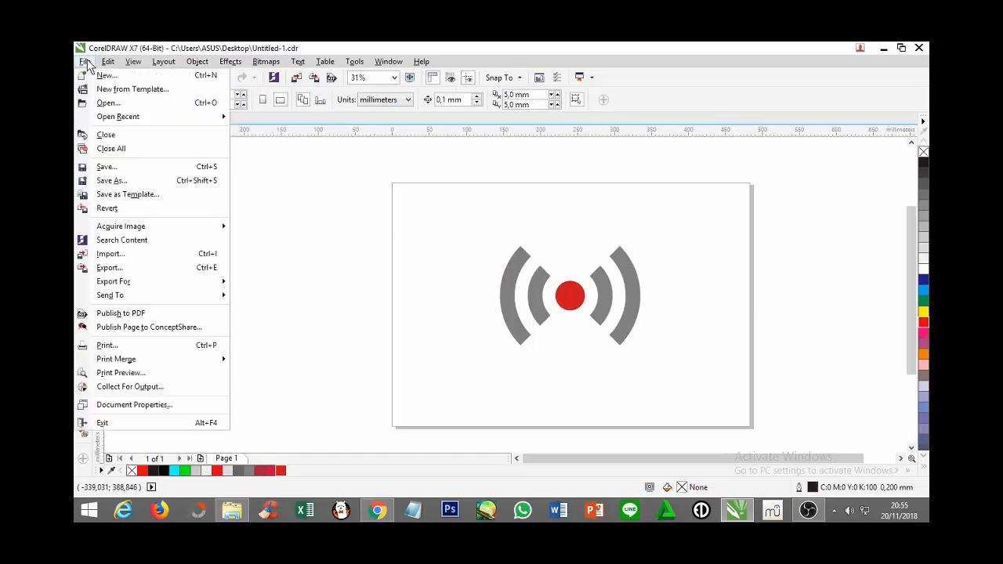
click(136, 267)
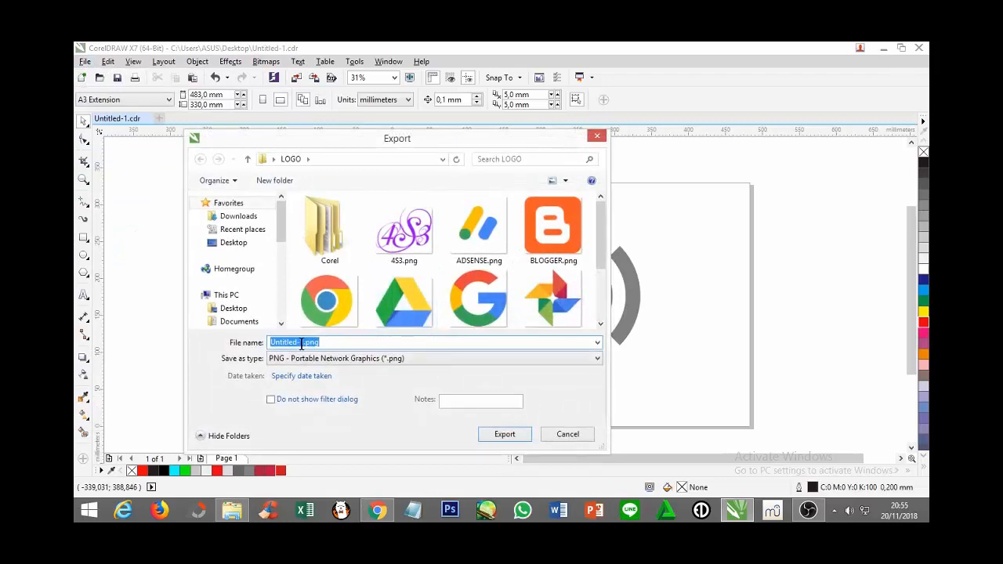
drag(303, 343, 268, 343)
key(BackSpace)
text(LIVE STRE)
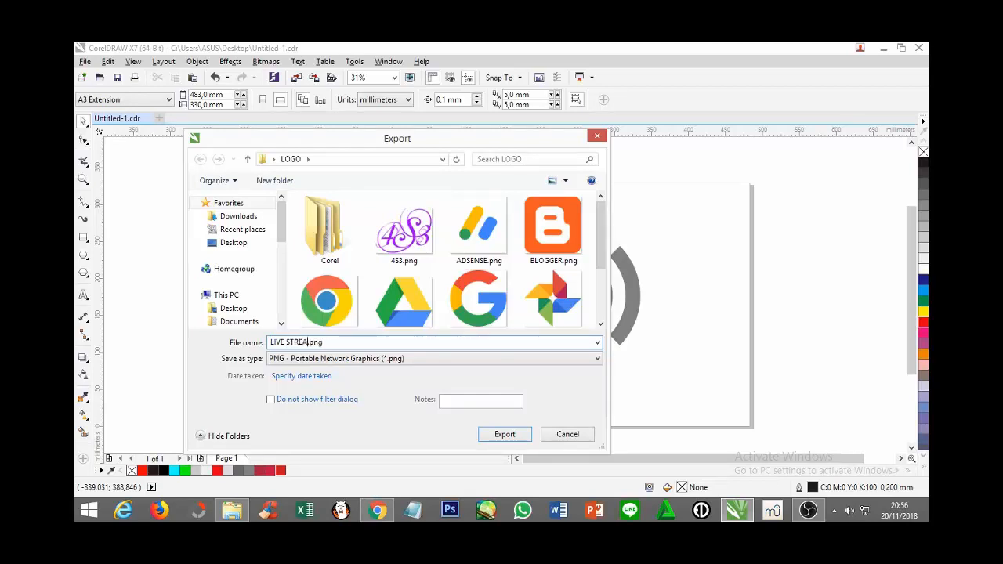
text(AMING)
drag(268, 342, 344, 341)
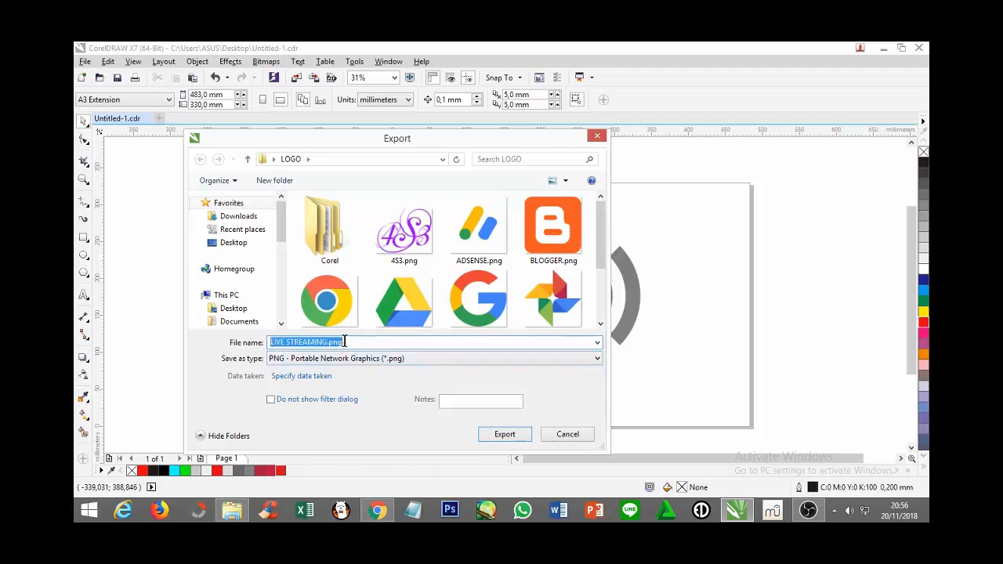
Choose PNG - Portable Network Graphics as the format and export the logo in RGB Color (24-bit) with transparency
click(597, 358)
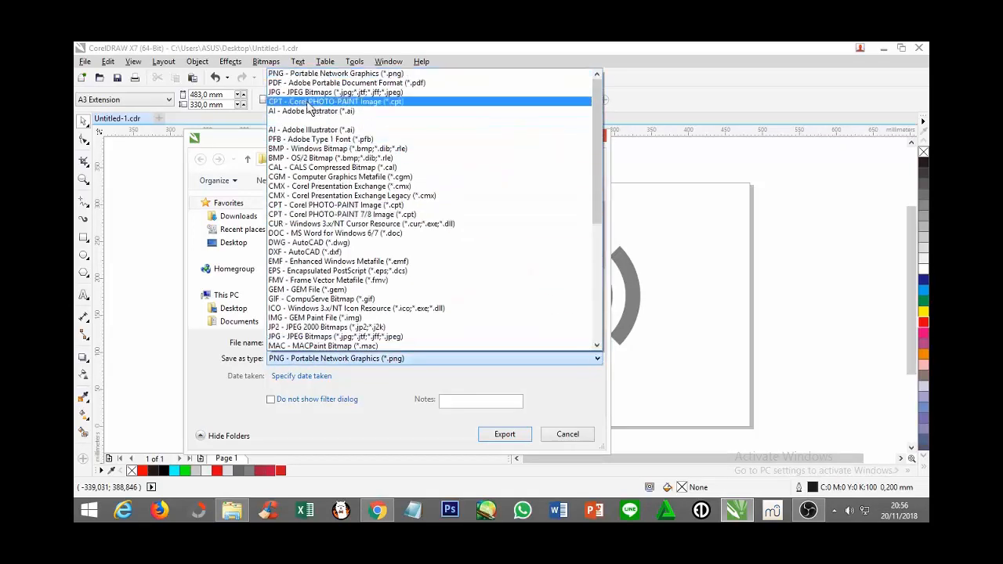
click(340, 73)
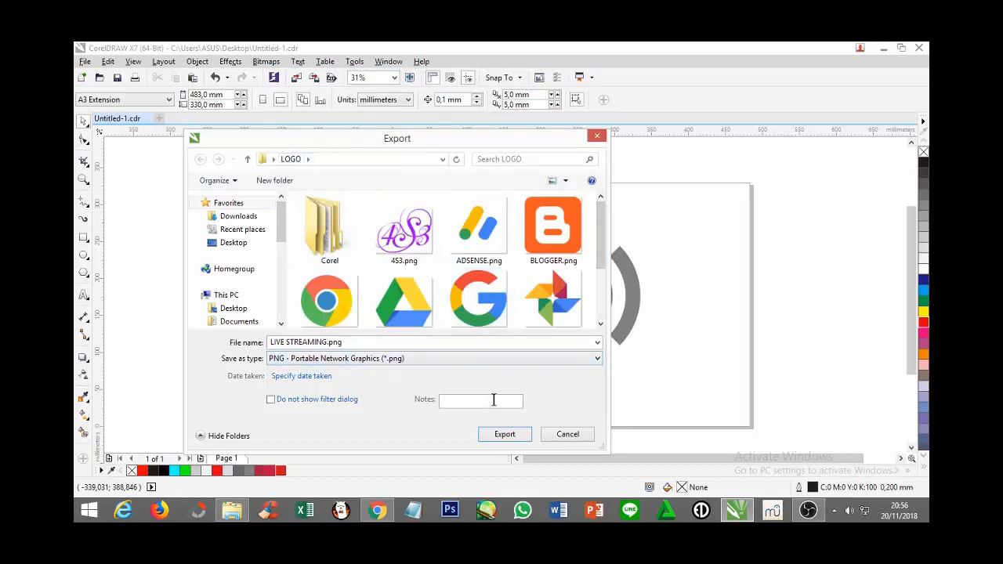
click(502, 436)
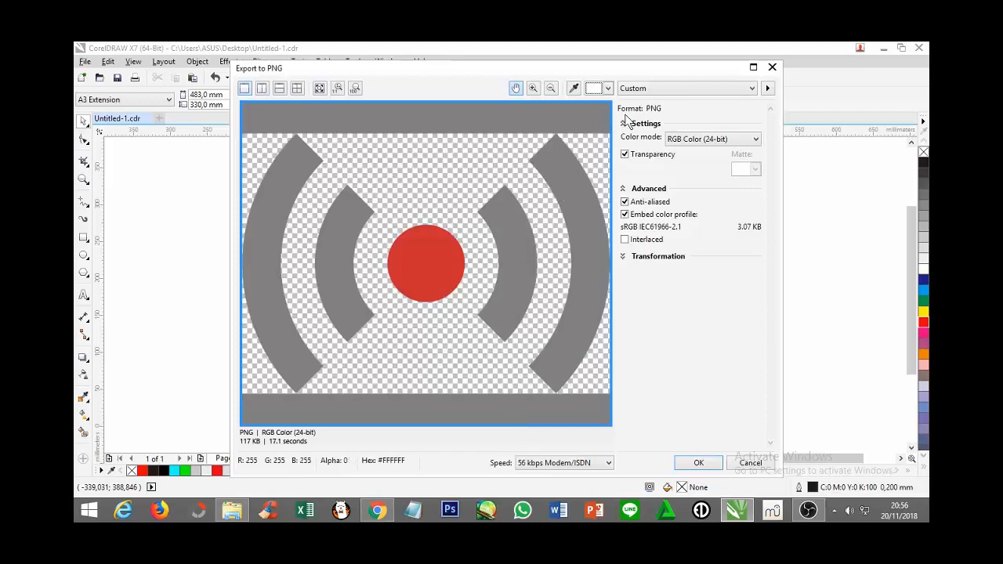
click(697, 464)
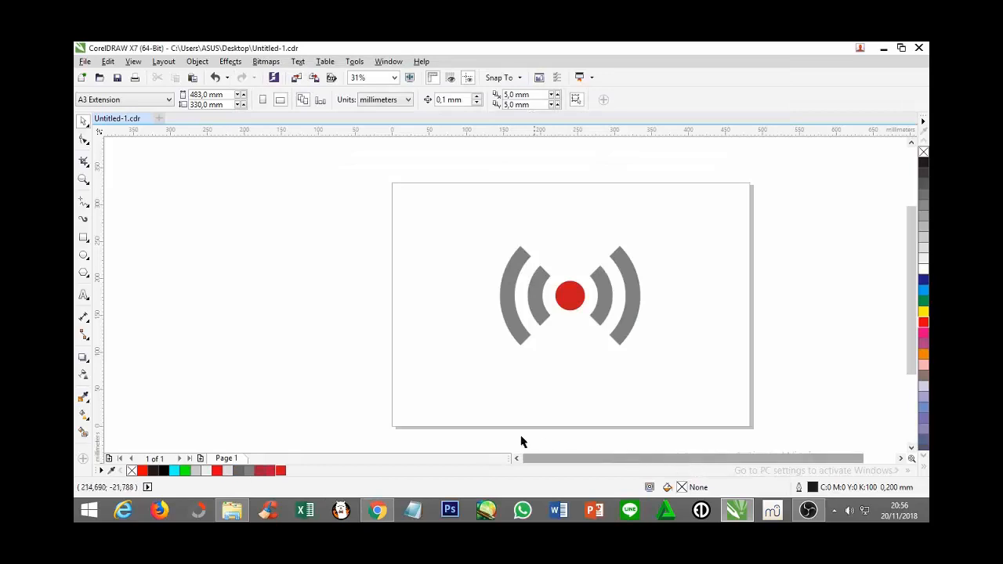
Switch to File Explorer, go to the LOGO folder on the Desktop and open the exported LIVE STREAMING.png
click(234, 512)
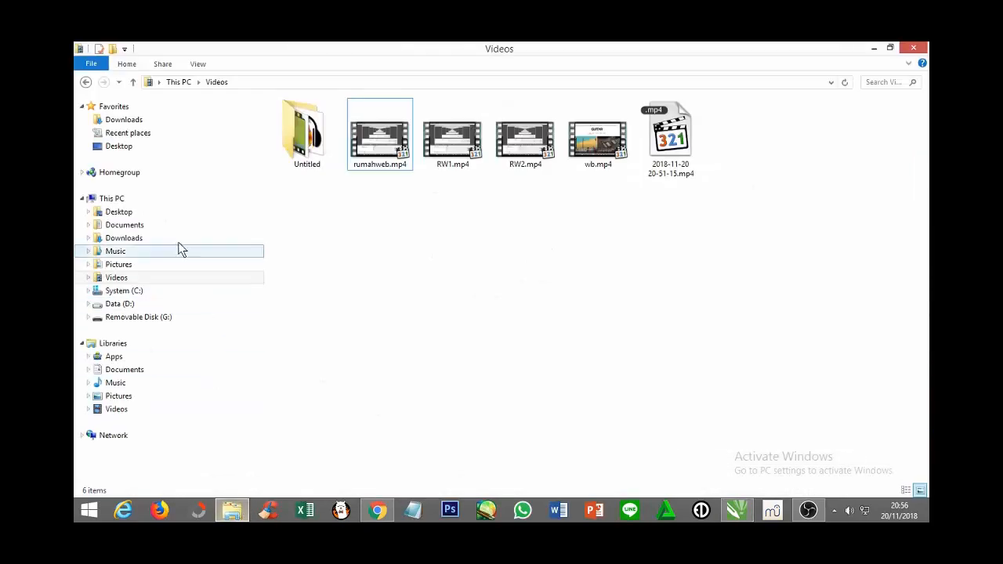
click(124, 147)
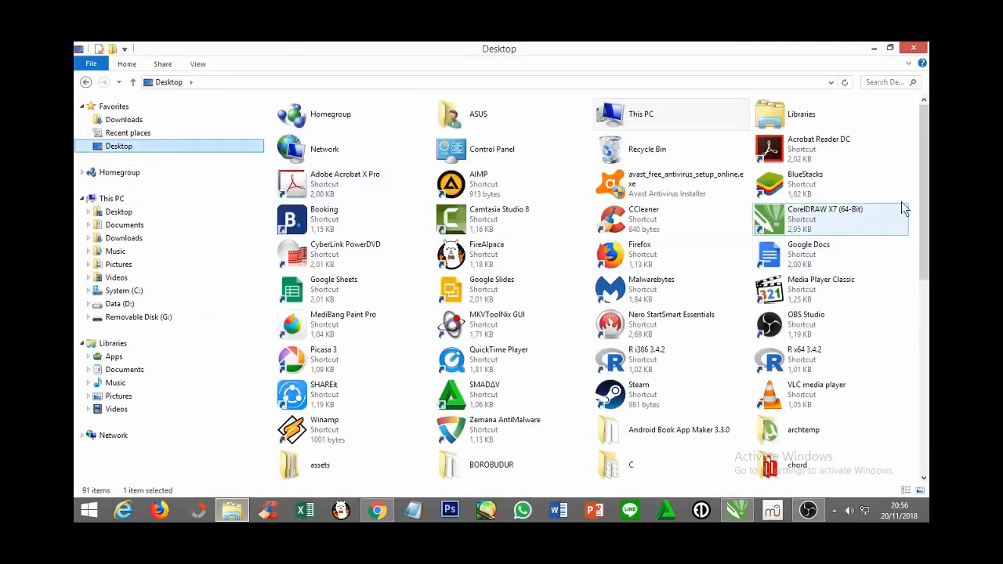
drag(926, 193, 924, 290)
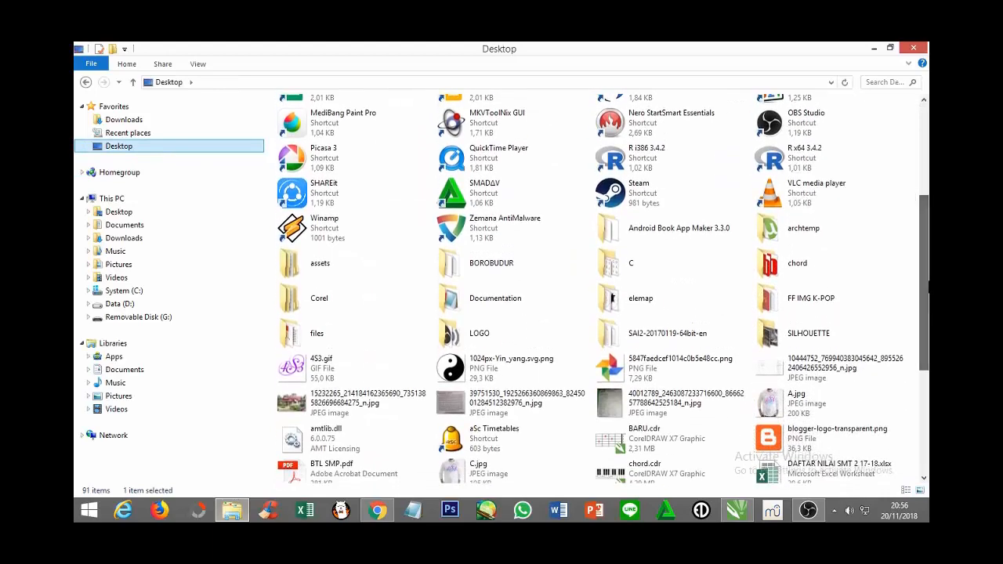
click(481, 342)
double_click(481, 342)
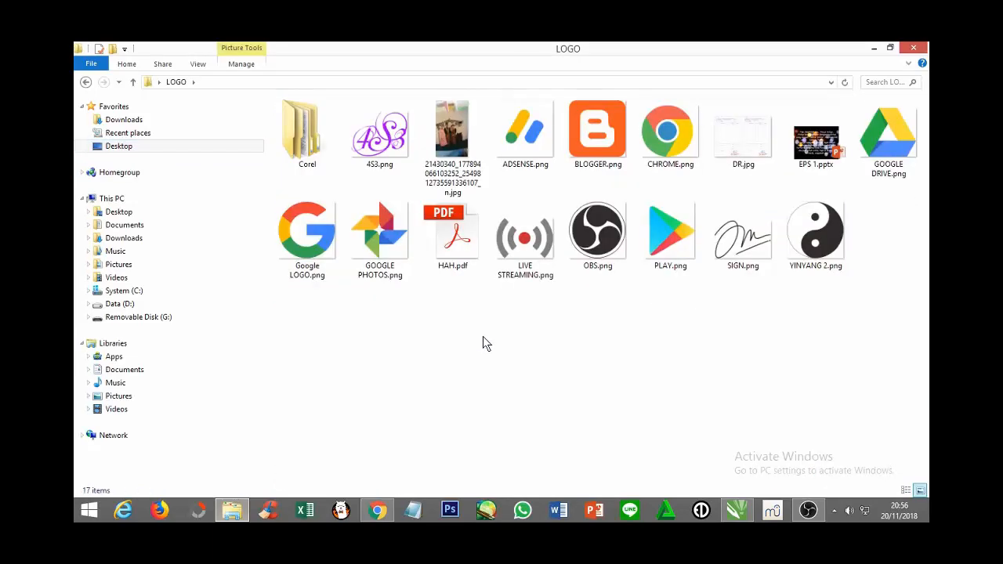
click(527, 274)
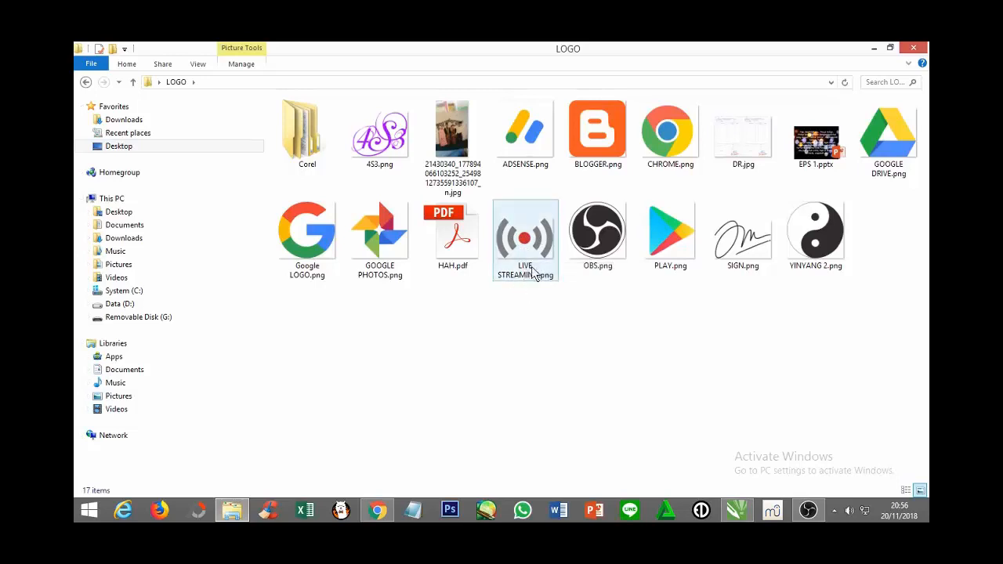
click(526, 242)
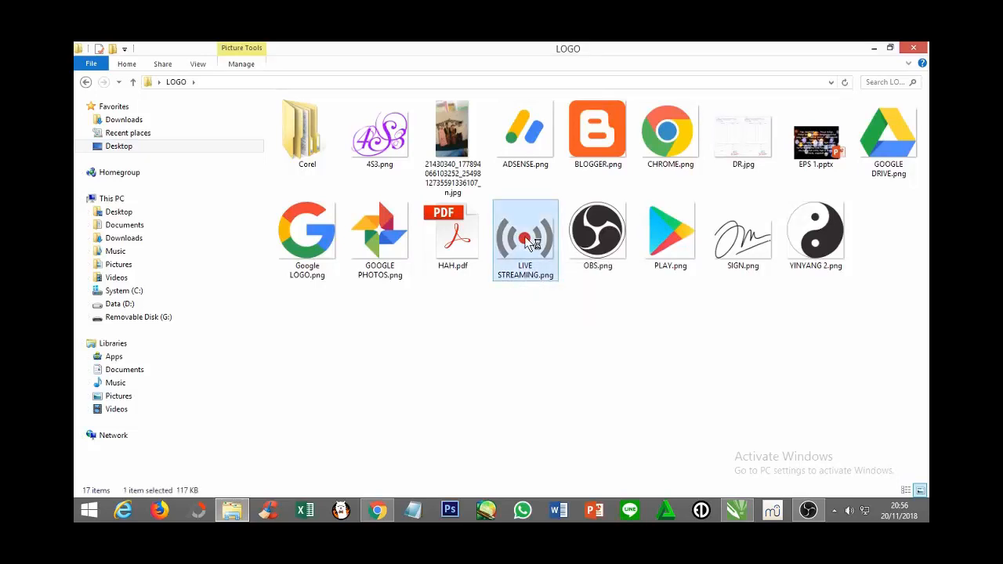